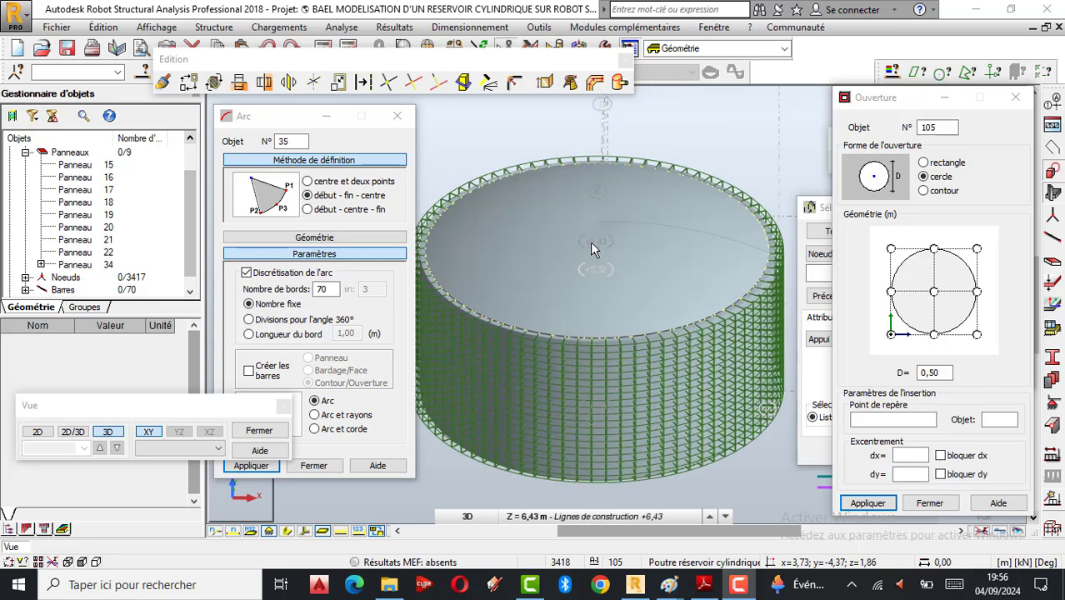
pyautogui.scroll(-1, 607, 242)
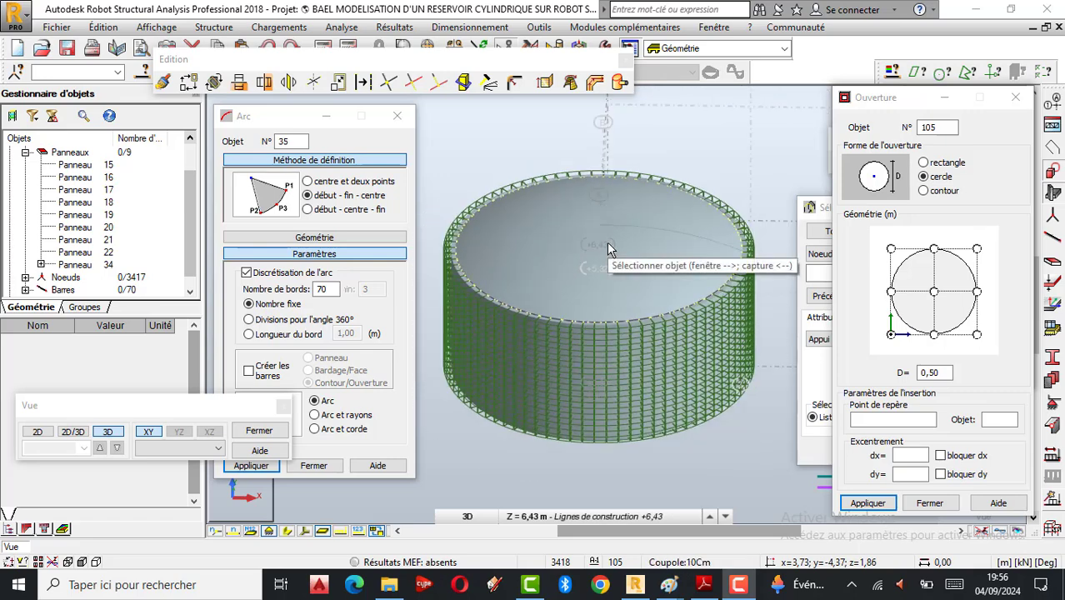
pyautogui.scroll(1, 572, 271)
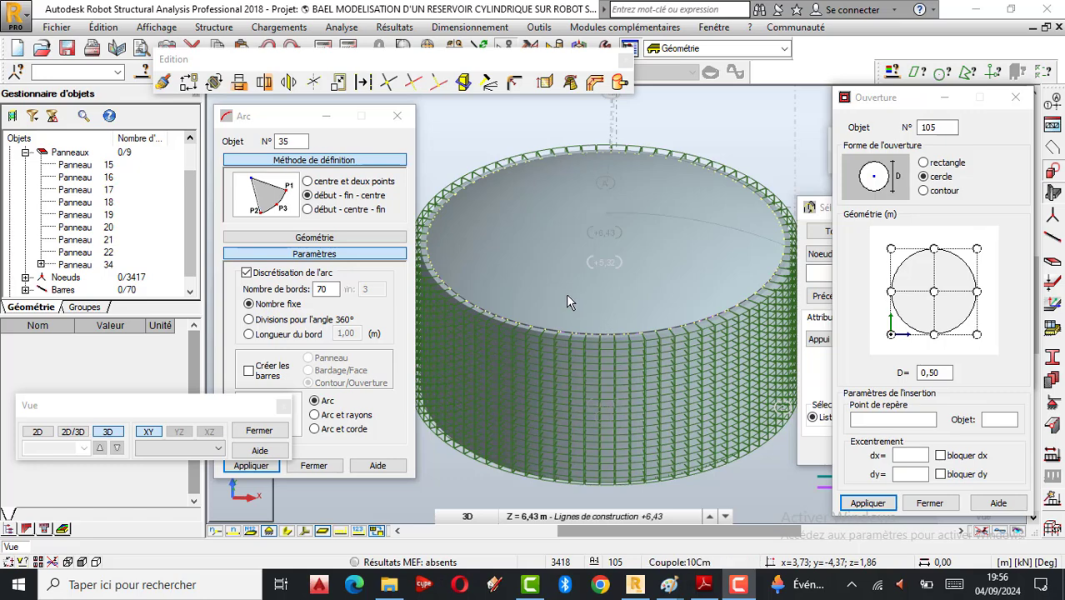
pyautogui.scroll(-1, 594, 227)
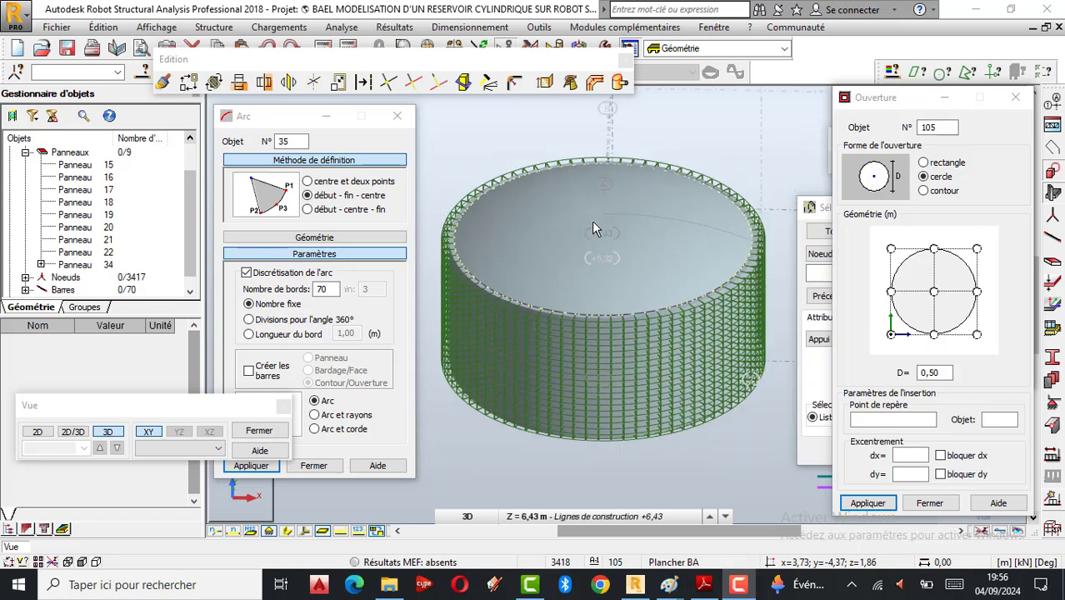
pyautogui.scroll(1, 574, 228)
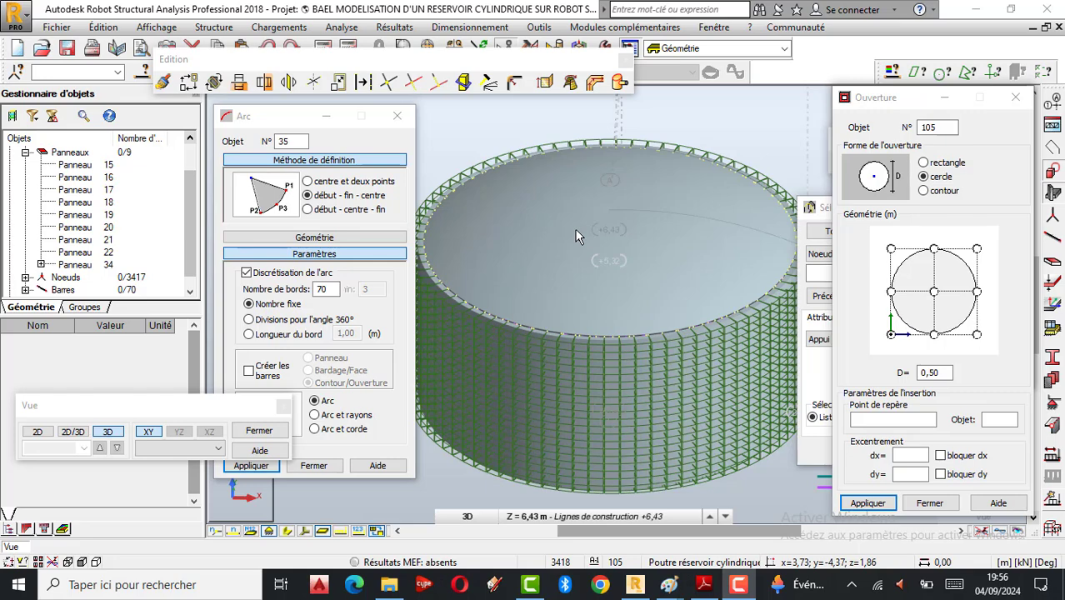
pyautogui.scroll(-1, 557, 247)
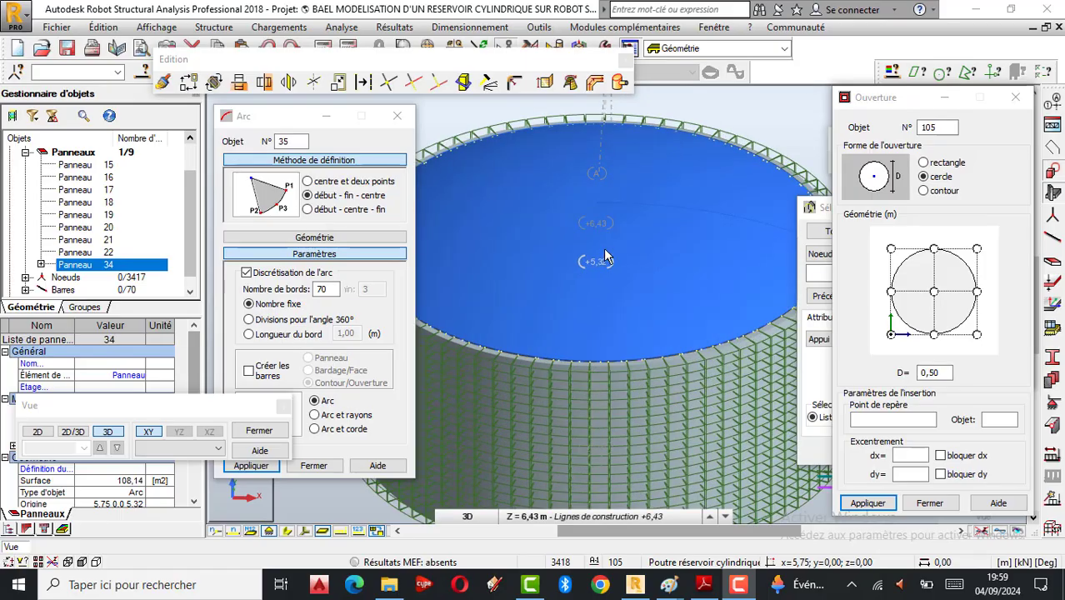
pyautogui.scroll(-3, 588, 242)
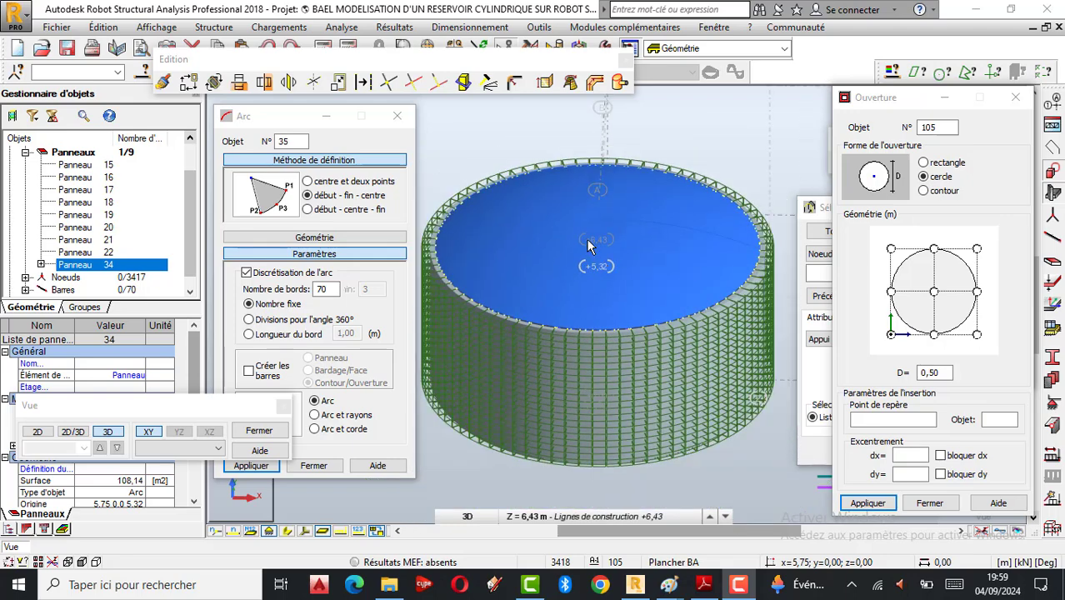
pyautogui.scroll(1, 585, 240)
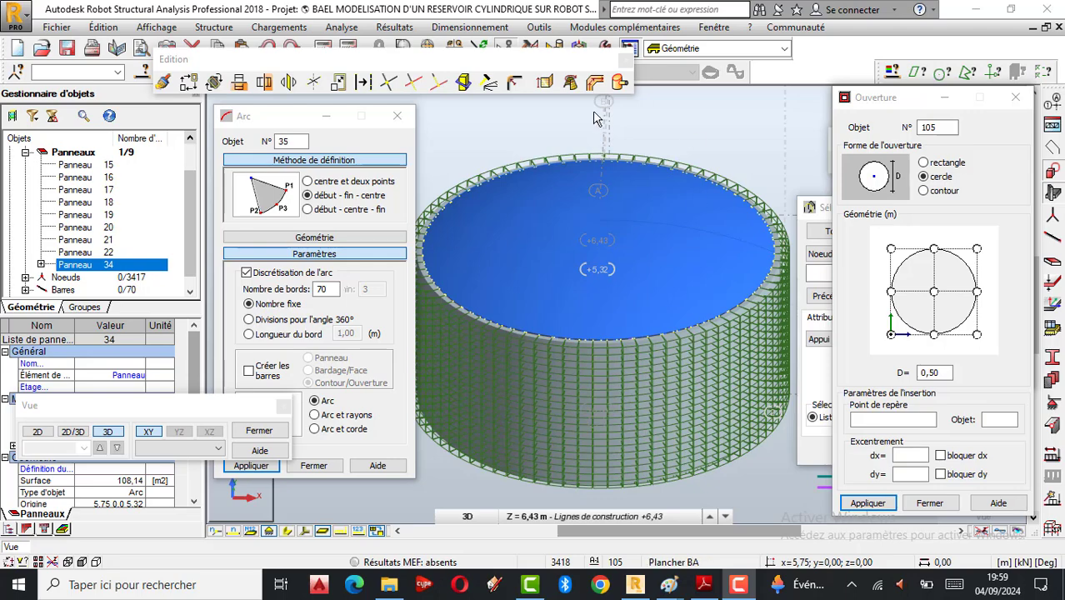
pyautogui.scroll(-1, 583, 237)
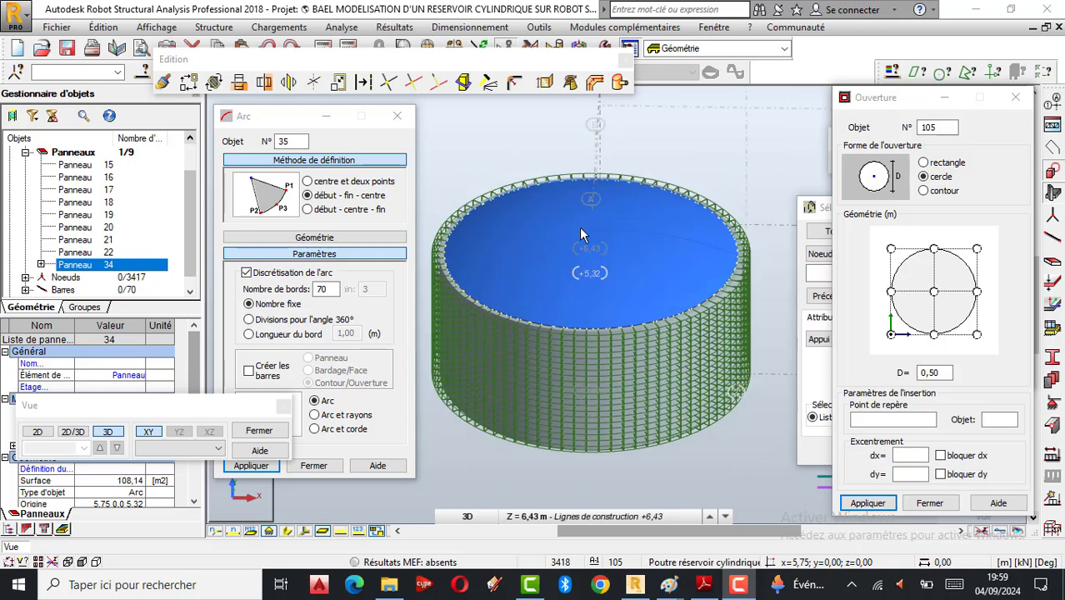
pyautogui.scroll(1, 567, 241)
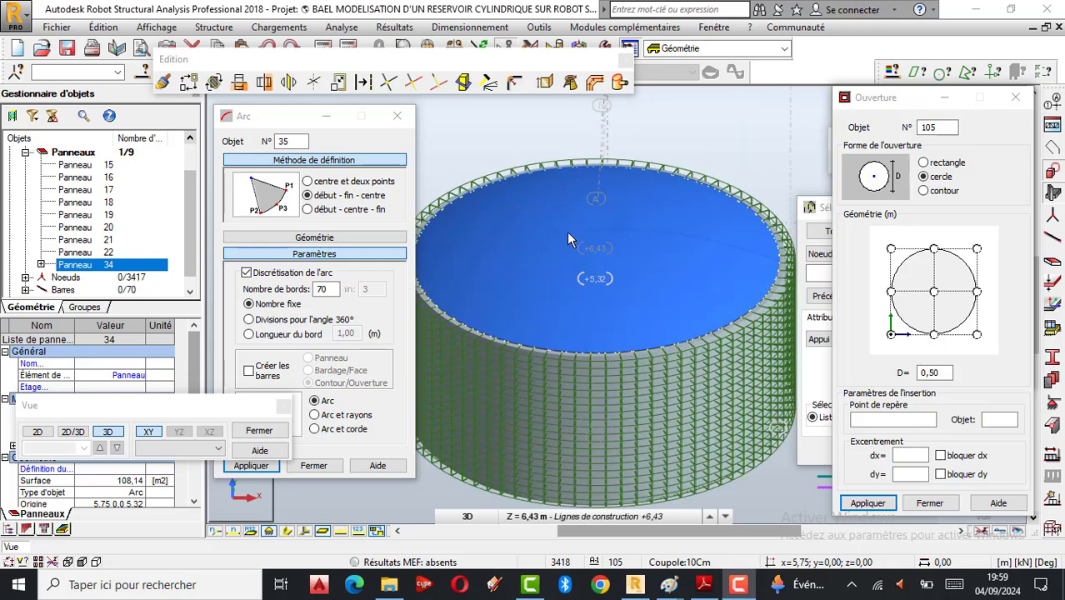
pyautogui.scroll(-2, 603, 240)
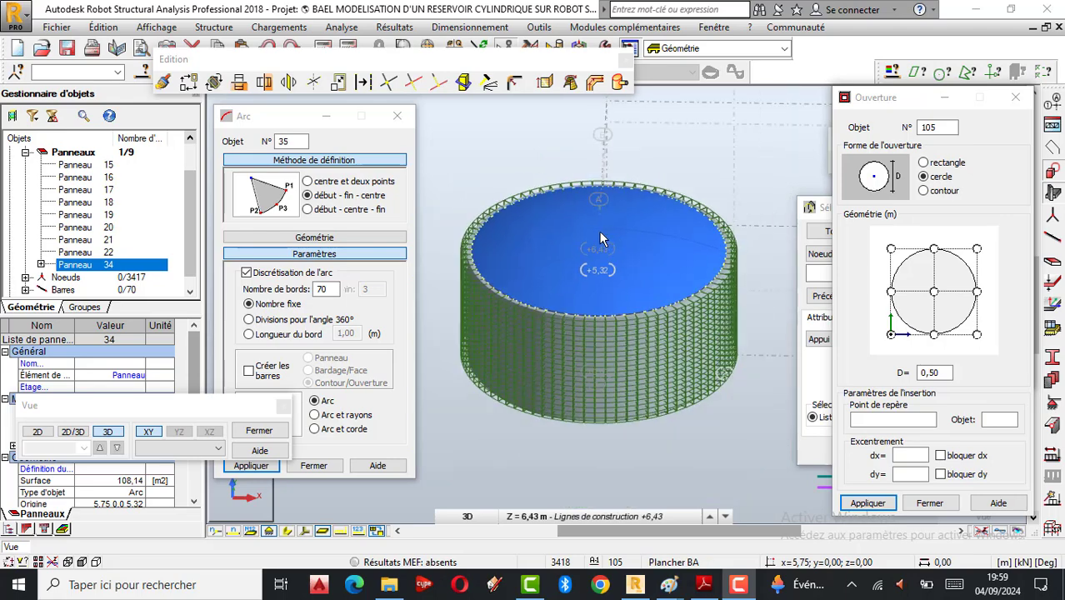
pyautogui.scroll(1, 526, 256)
pyautogui.scroll(1, 604, 260)
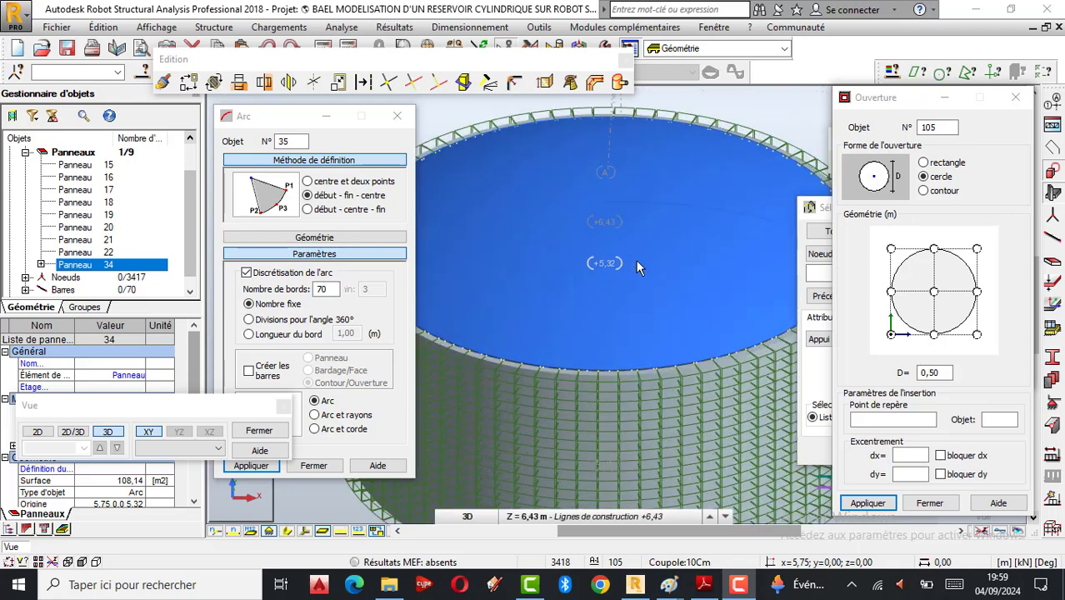
pyautogui.scroll(-1, 609, 267)
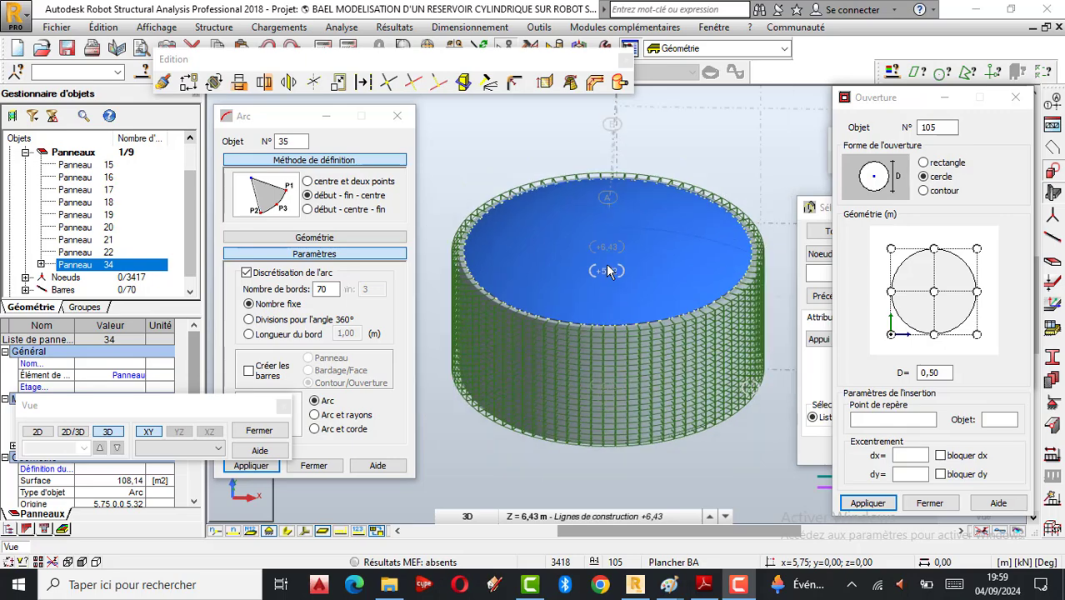
pyautogui.scroll(1, 615, 270)
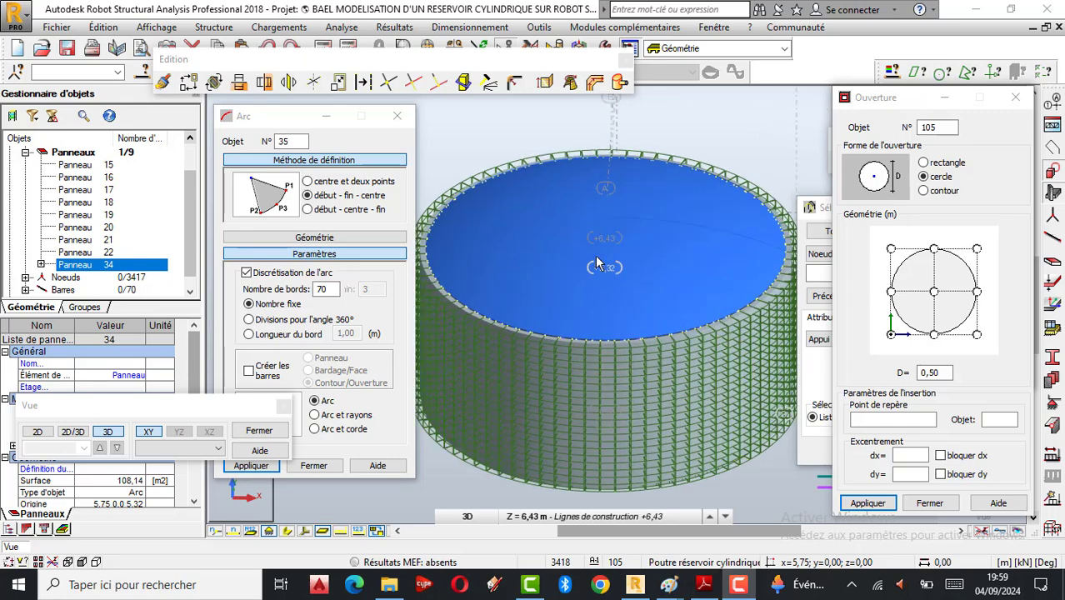
pyautogui.scroll(-1, 597, 264)
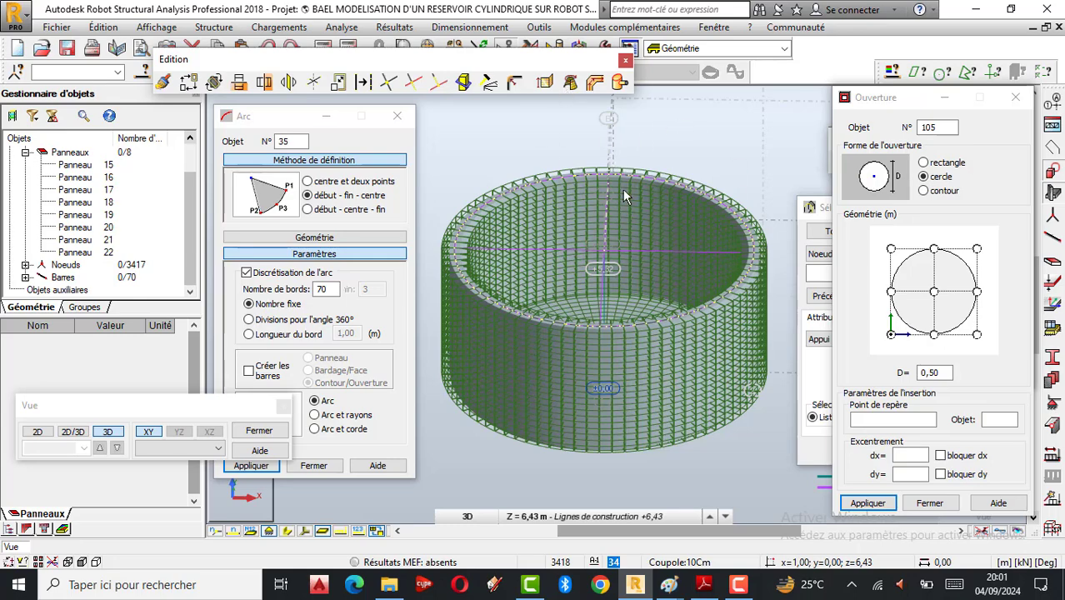
pyautogui.scroll(2, 623, 189)
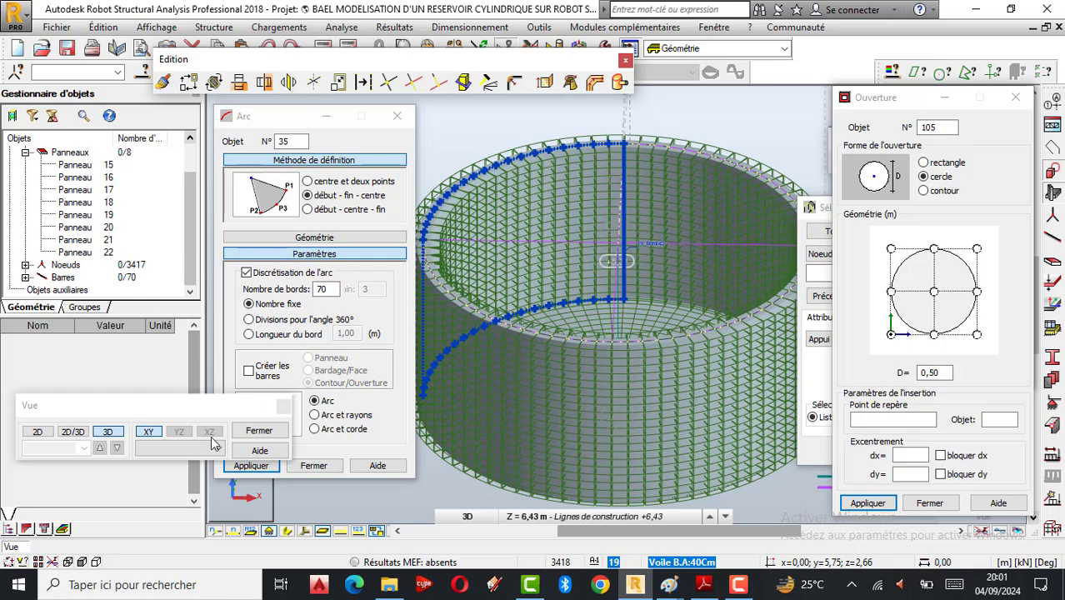
pyautogui.scroll(-1, 610, 354)
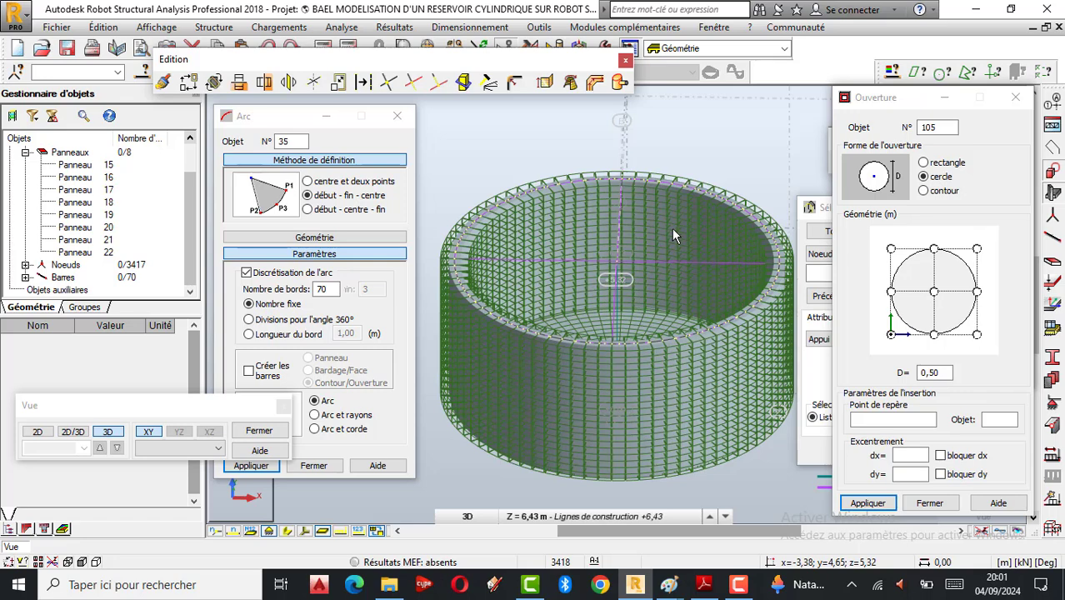
# Step: Rotate the cylindrical tank in 3D to examine its upper rim, walls and open interior
pyautogui.rightClick(568, 221)
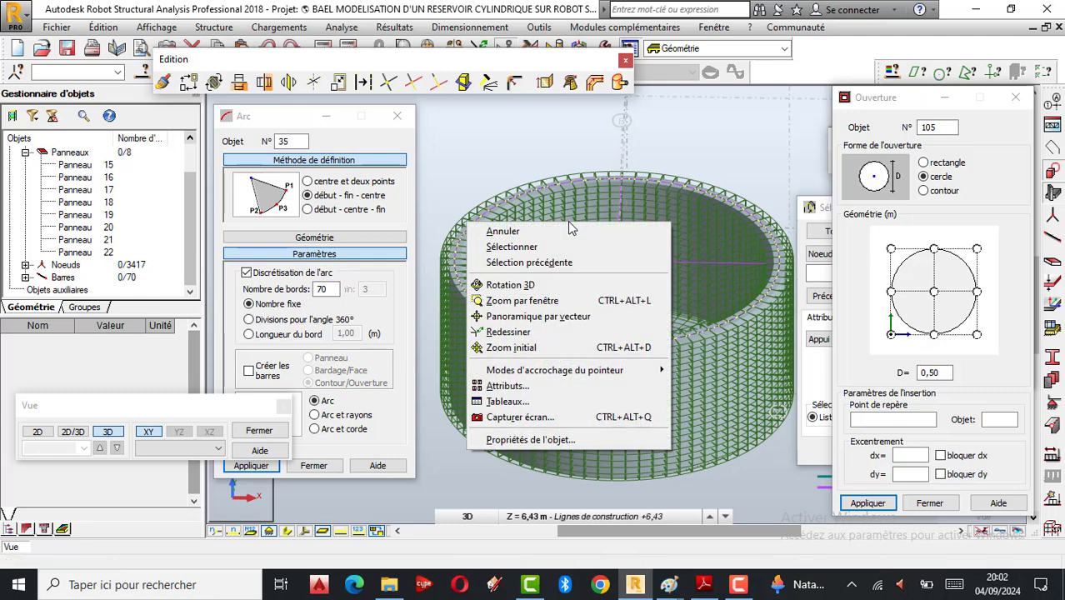
pyautogui.click(583, 282)
pyautogui.moveTo(604, 266); pyautogui.dragTo(622, 237)
pyautogui.scroll(2, 623, 244)
pyautogui.scroll(2, 628, 205)
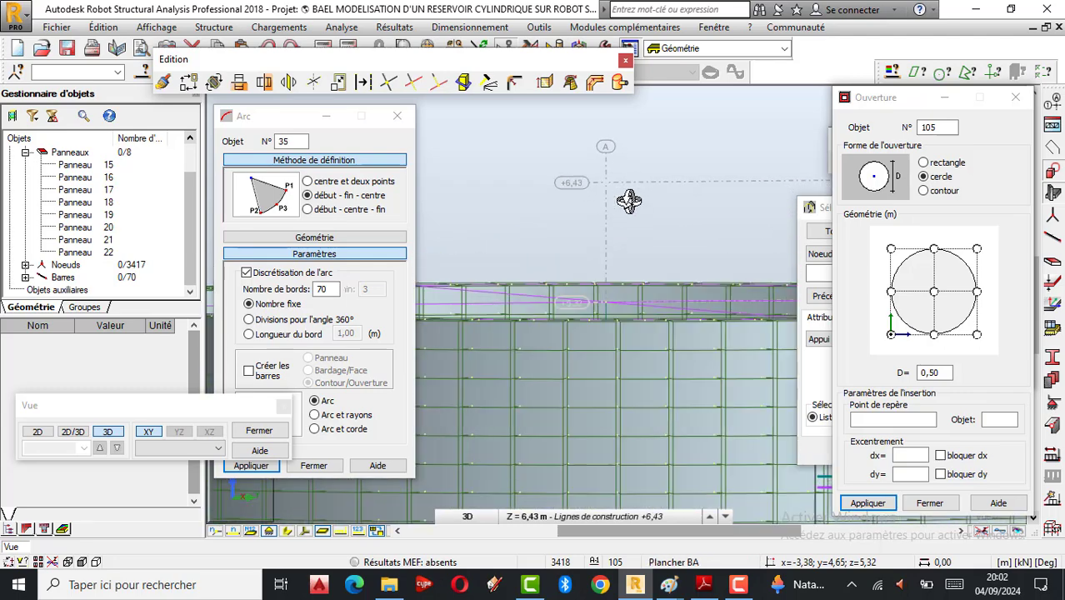
pyautogui.moveTo(616, 209); pyautogui.dragTo(591, 220)
pyautogui.scroll(-2, 584, 220)
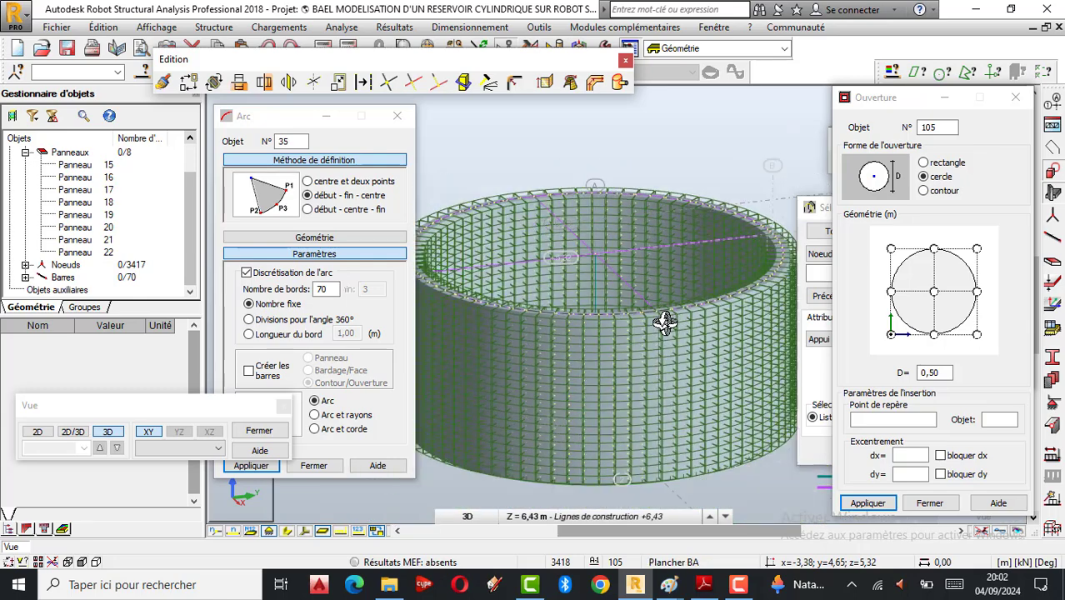
# Step: Switch to Paint to check the ring beam, wall and slab dimensions in the handwritten tank section, and return to Robot Structural Analysis
pyautogui.moveTo(669, 584)
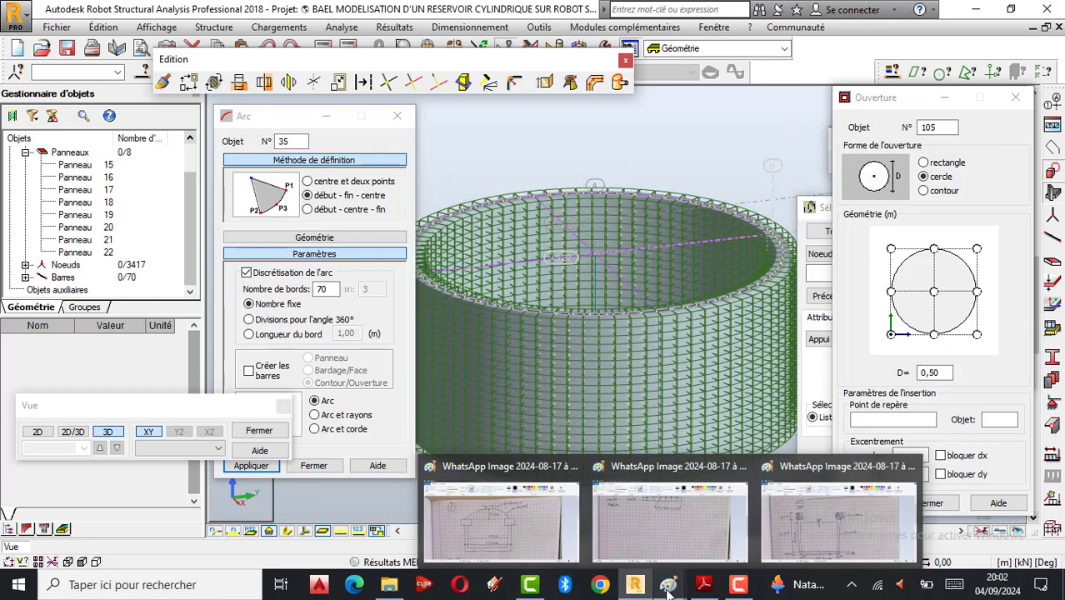
pyautogui.click(829, 530)
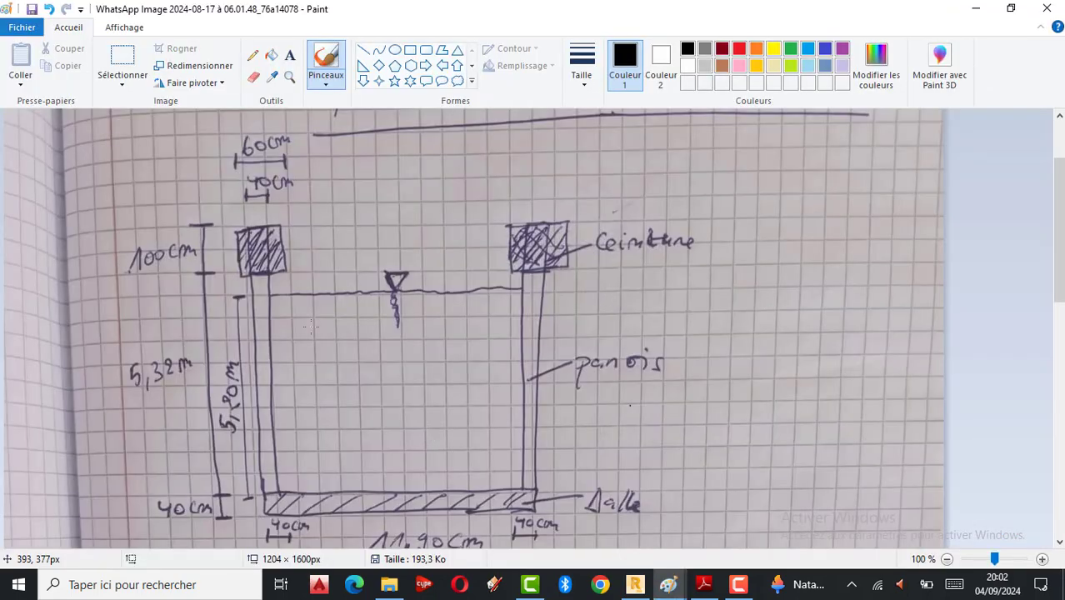
pyautogui.scroll(-5, 375, 416)
pyautogui.scroll(5, 302, 263)
pyautogui.click(977, 10)
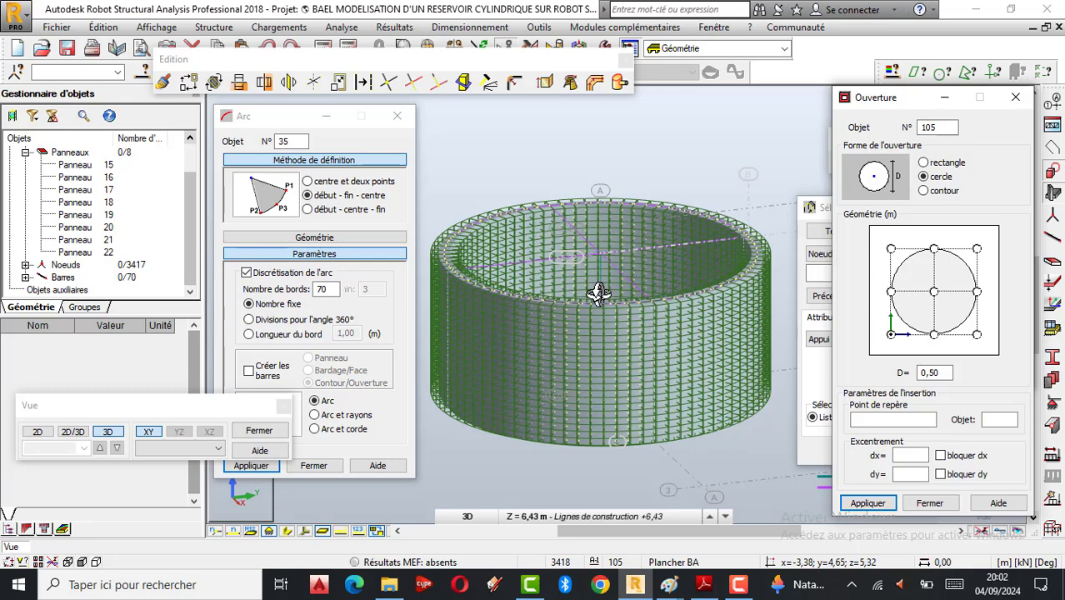
pyautogui.moveTo(599, 293); pyautogui.dragTo(599, 309)
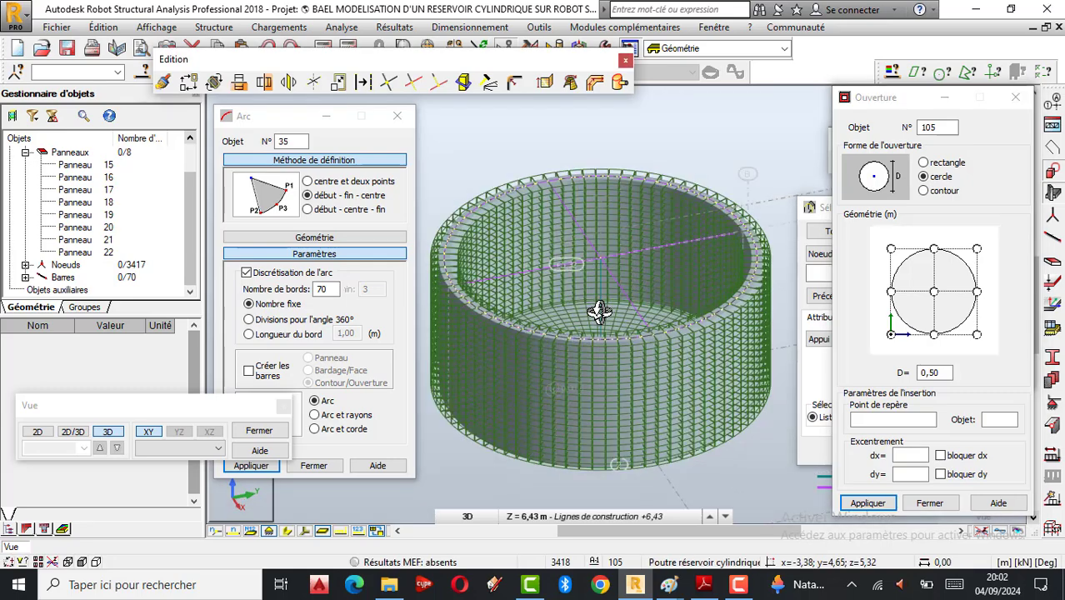
# Step: Display the tank as a 2D section in the XZ plane at Y = 0,00 m
pyautogui.click(37, 433)
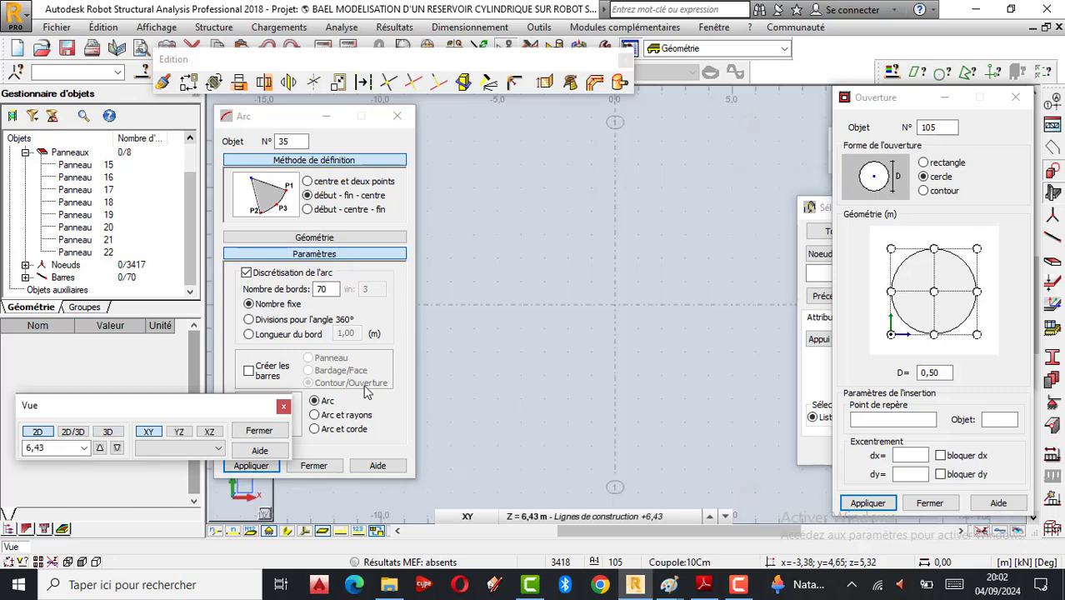
pyautogui.click(209, 432)
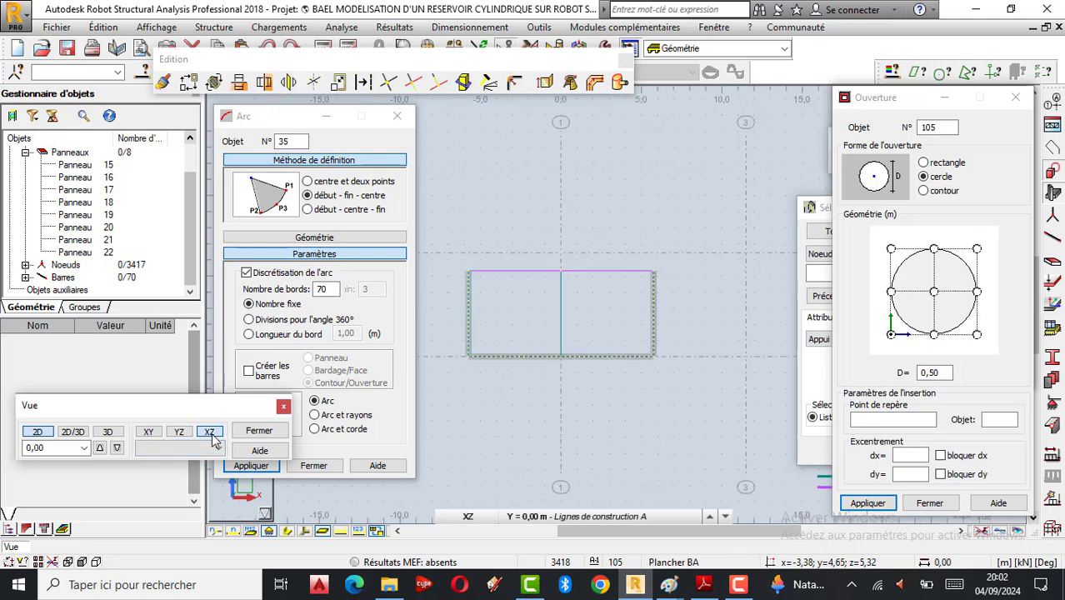
pyautogui.scroll(1, 530, 296)
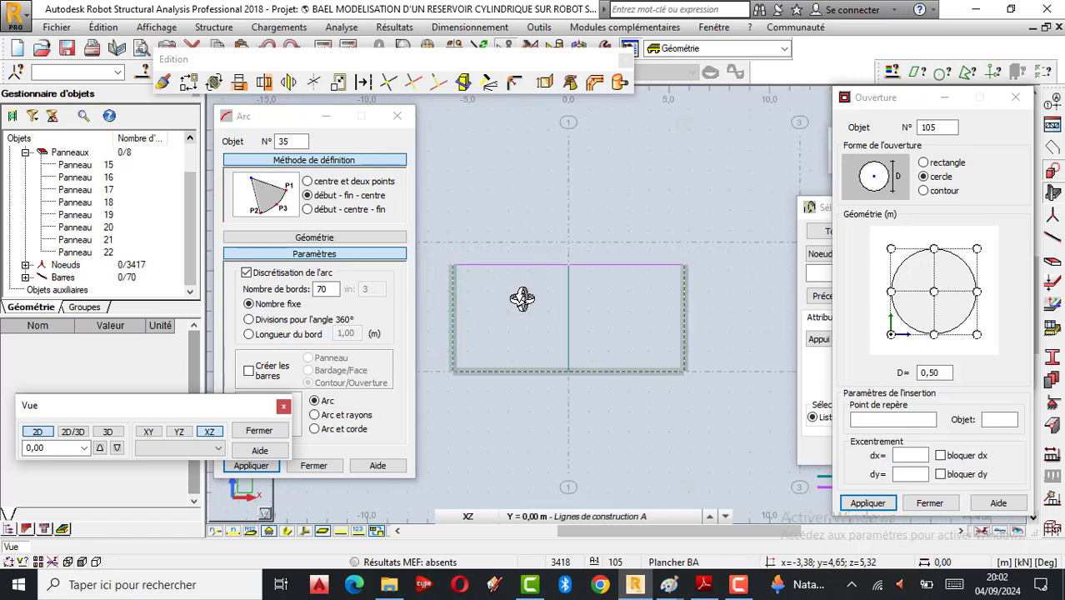
pyautogui.scroll(2, 522, 298)
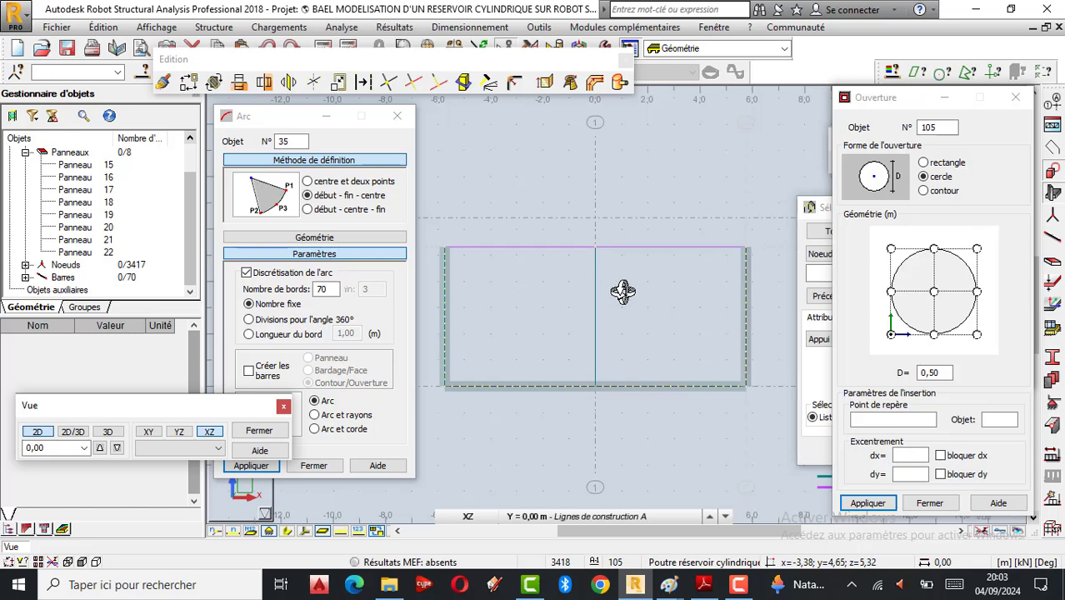
pyautogui.scroll(-2, 620, 292)
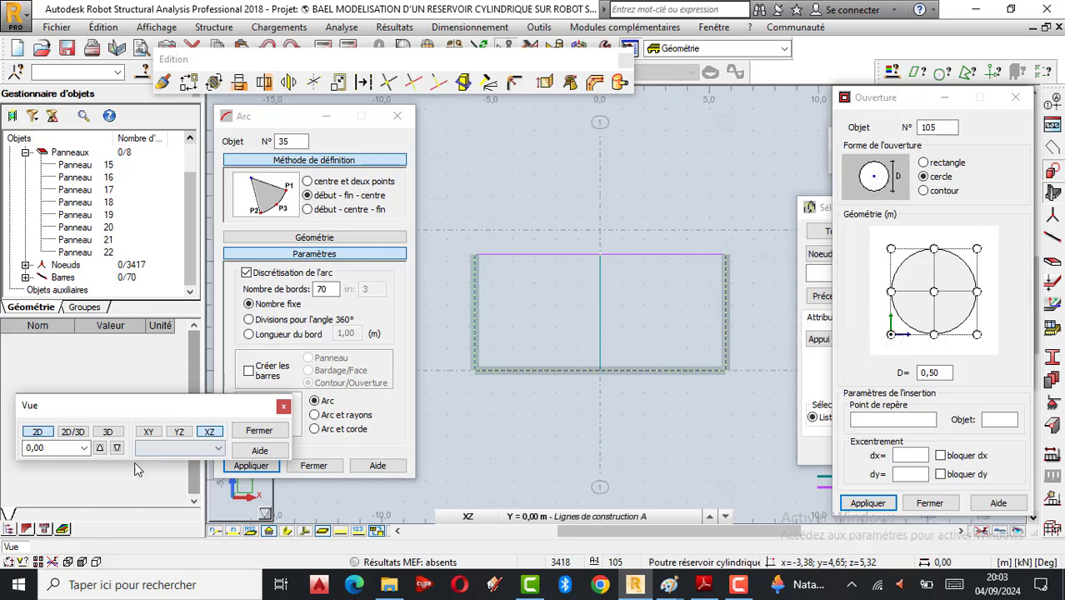
# Step: View the XZ planes at construction lines B (5,75 m) and C (11,50 m), and return to line A (0,00 m)
pyautogui.click(84, 448)
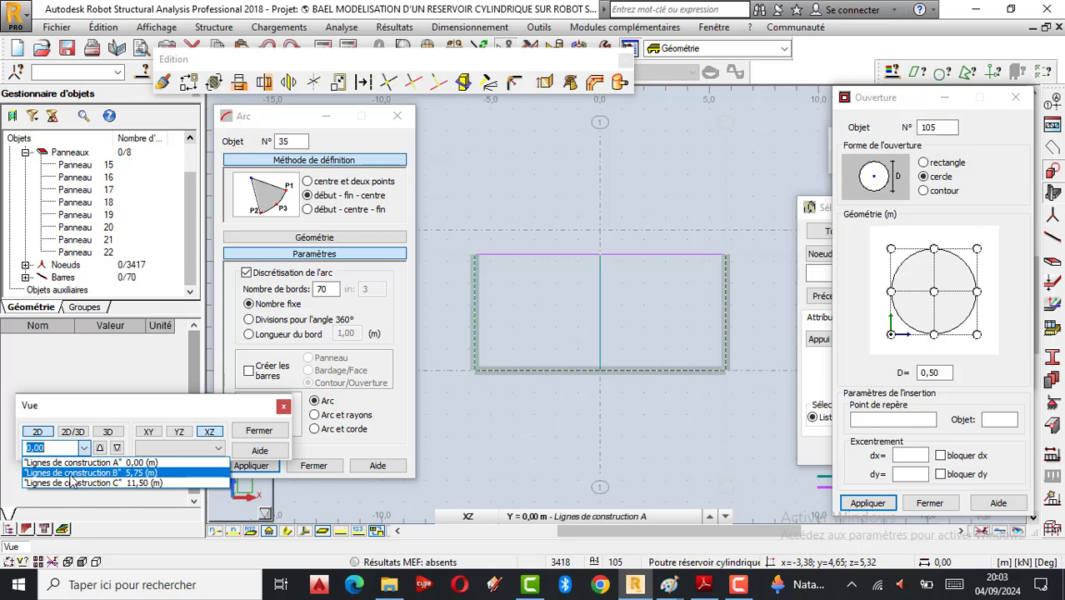
pyautogui.click(71, 474)
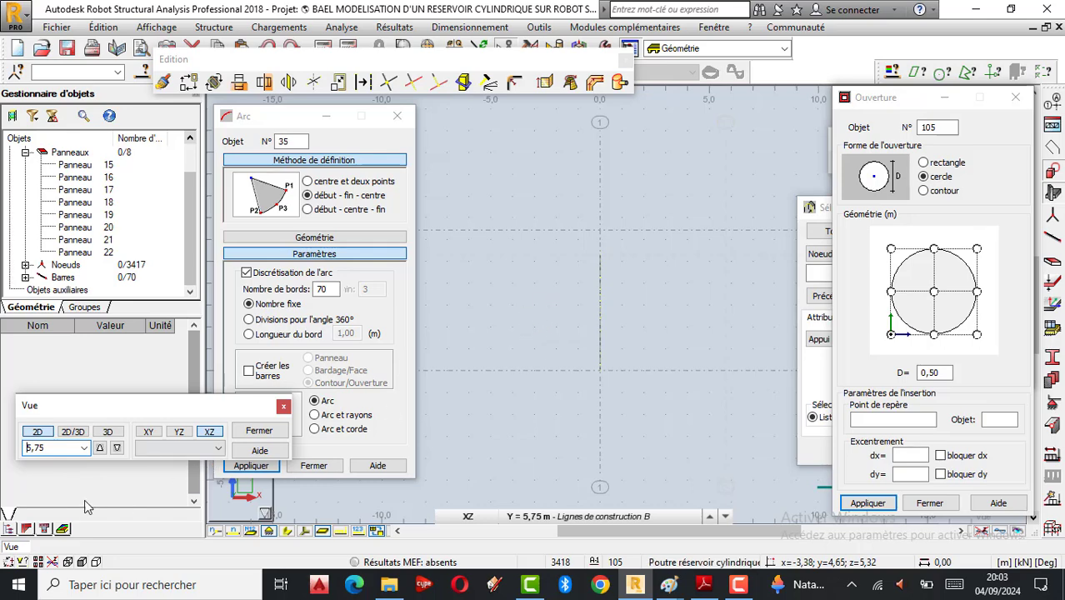
pyautogui.click(84, 449)
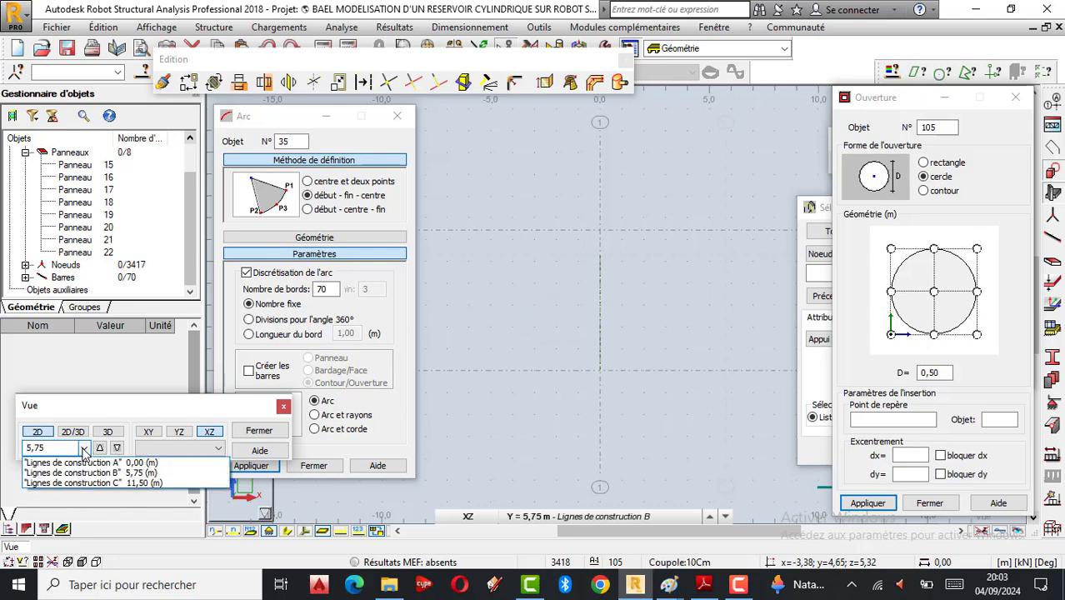
pyautogui.click(106, 484)
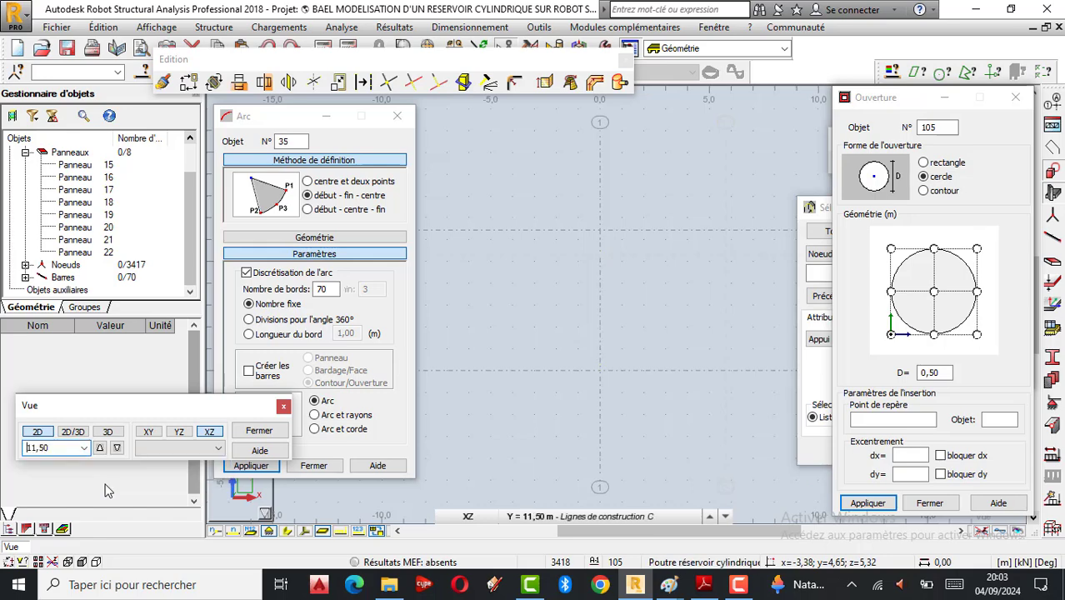
pyautogui.click(85, 448)
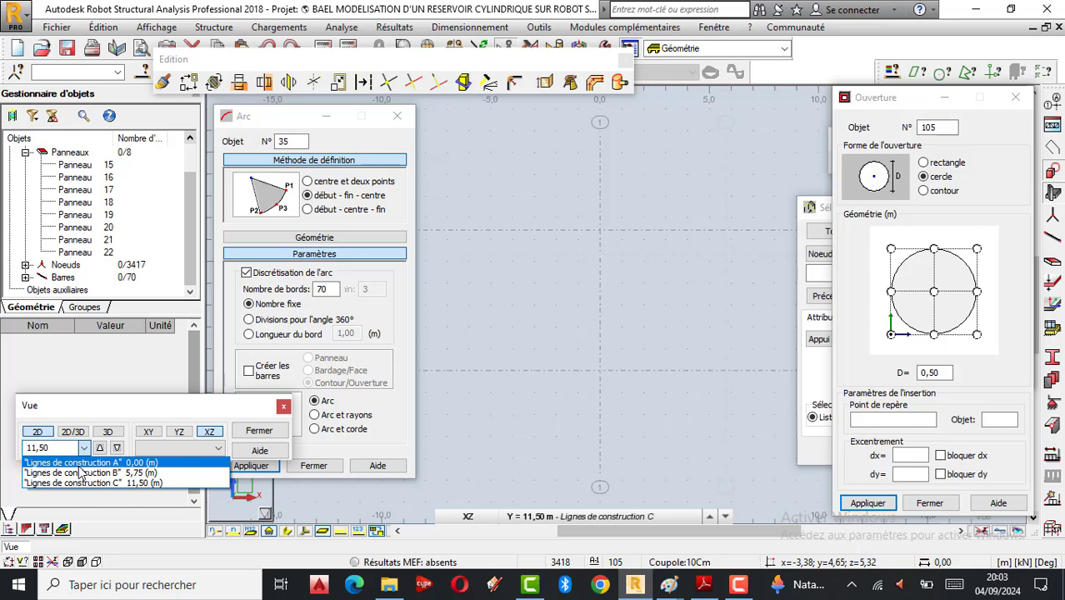
pyautogui.click(80, 472)
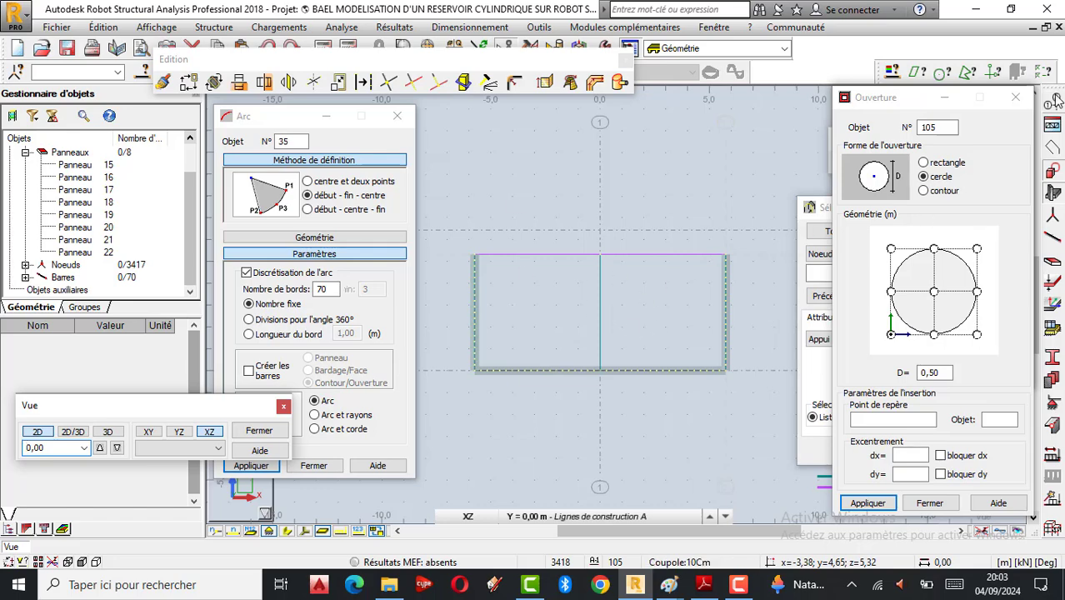
pyautogui.click(1011, 99)
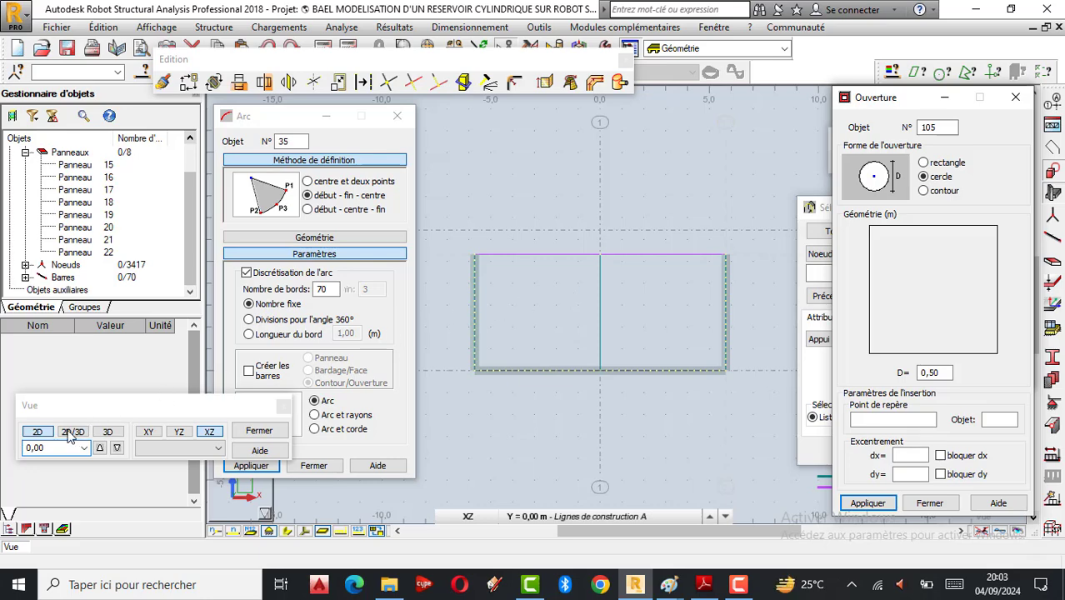
# Step: Start an arc with 70 fixed edges, view the Arc et rayons and Arc et corde shapes, and keep the plain Arc shape
pyautogui.click(207, 431)
pyautogui.click(241, 467)
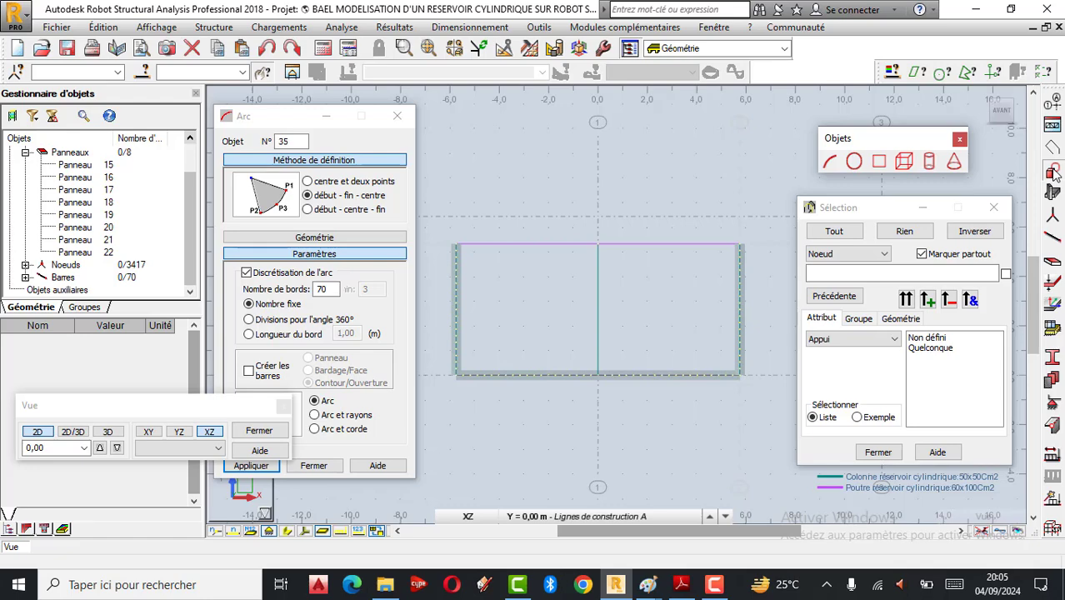
pyautogui.click(829, 162)
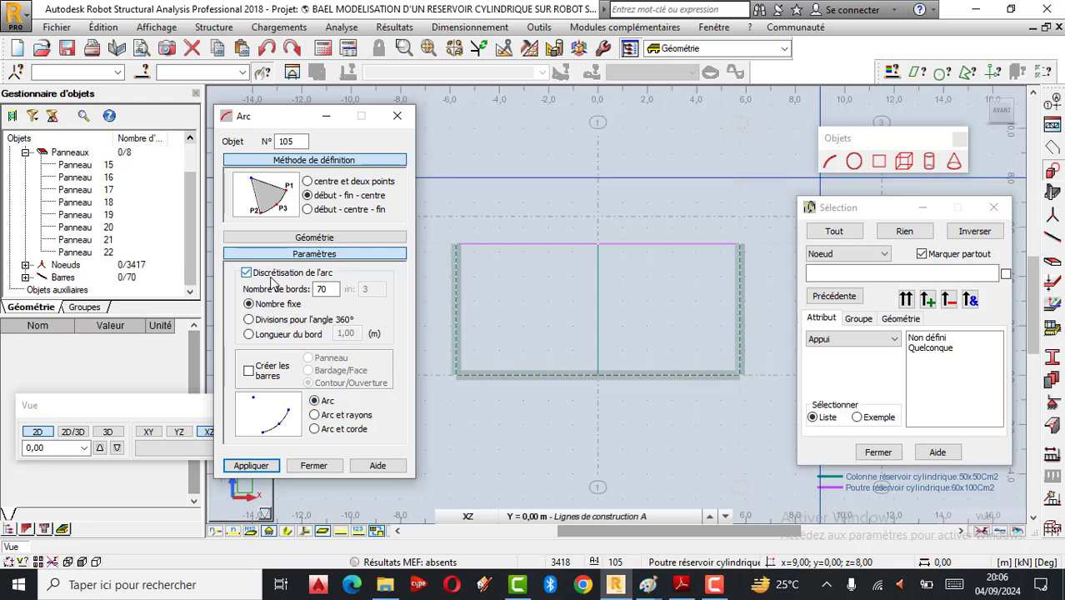
pyautogui.click(328, 288)
pyautogui.moveTo(328, 289); pyautogui.dragTo(303, 290)
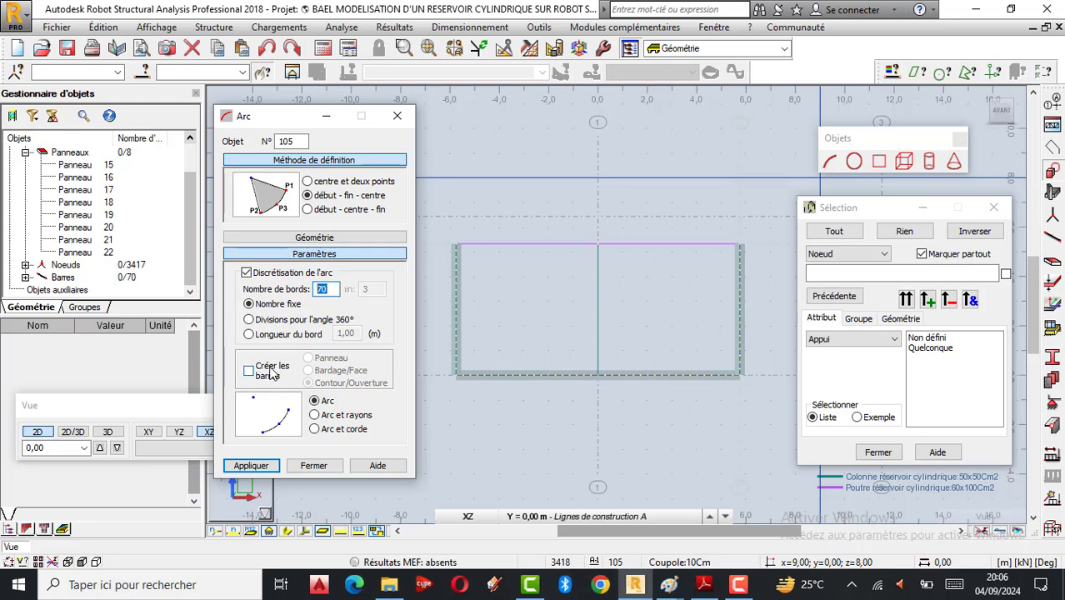
pyautogui.click(314, 415)
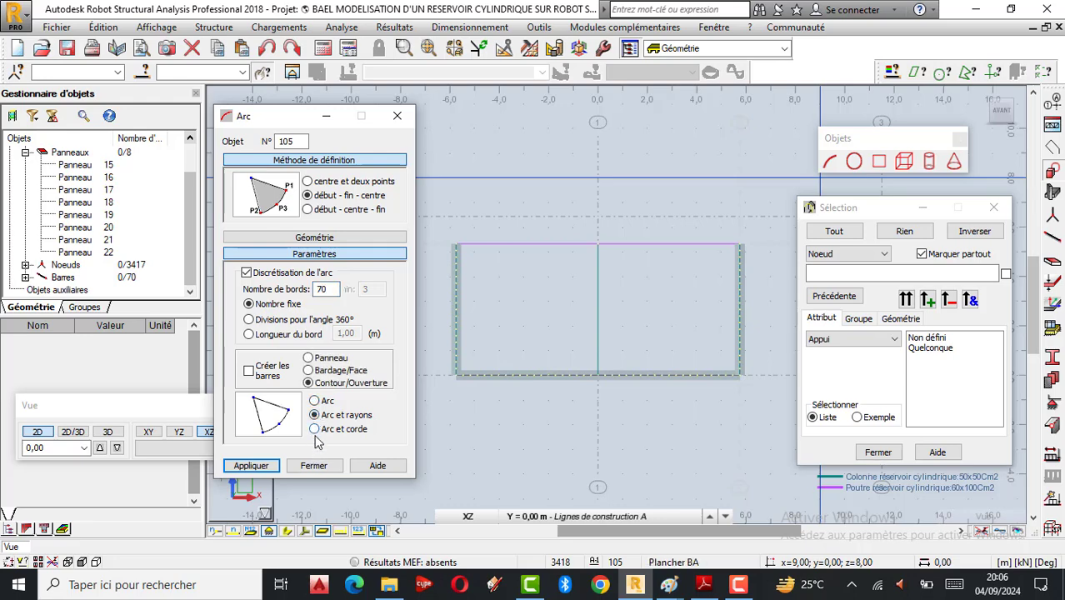
pyautogui.click(315, 430)
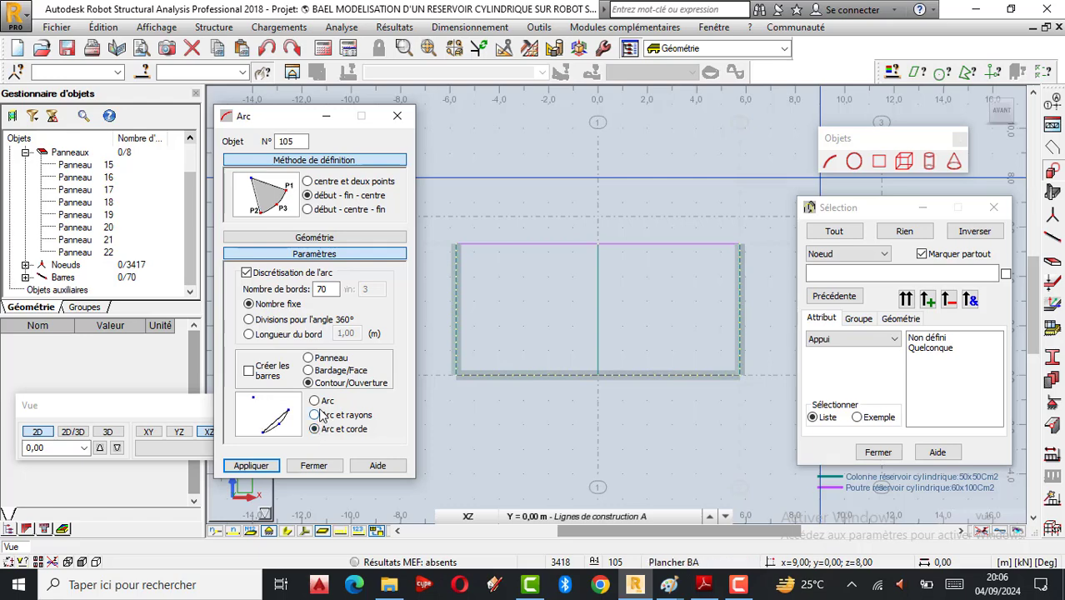
pyautogui.click(315, 402)
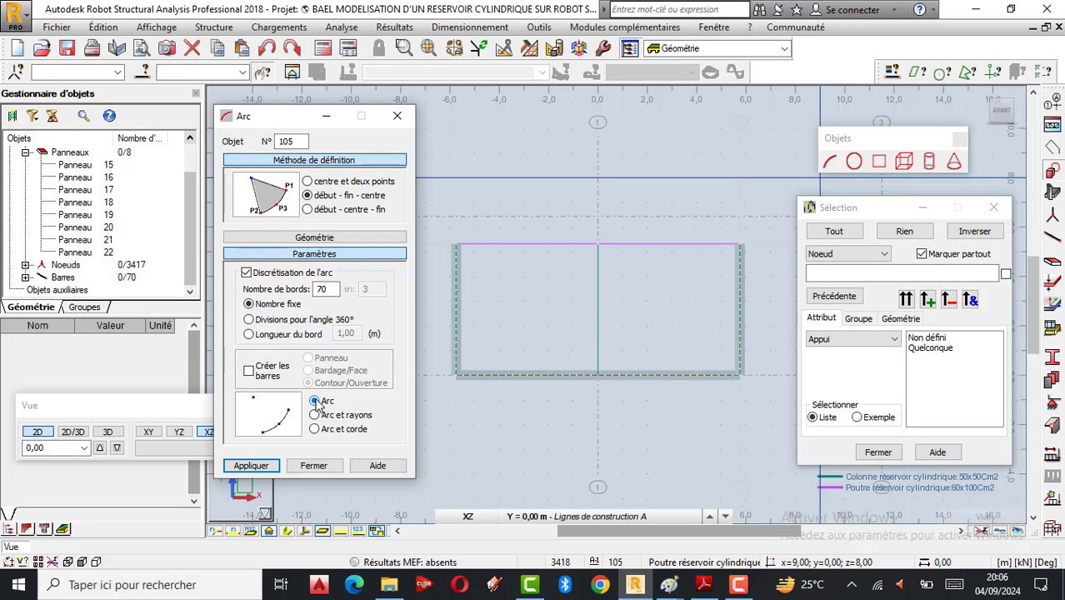
# Step: Compare the arc's definition methods, centre et deux points and début - centre - fin, and keep début - fin - centre
pyautogui.scroll(2, 640, 242)
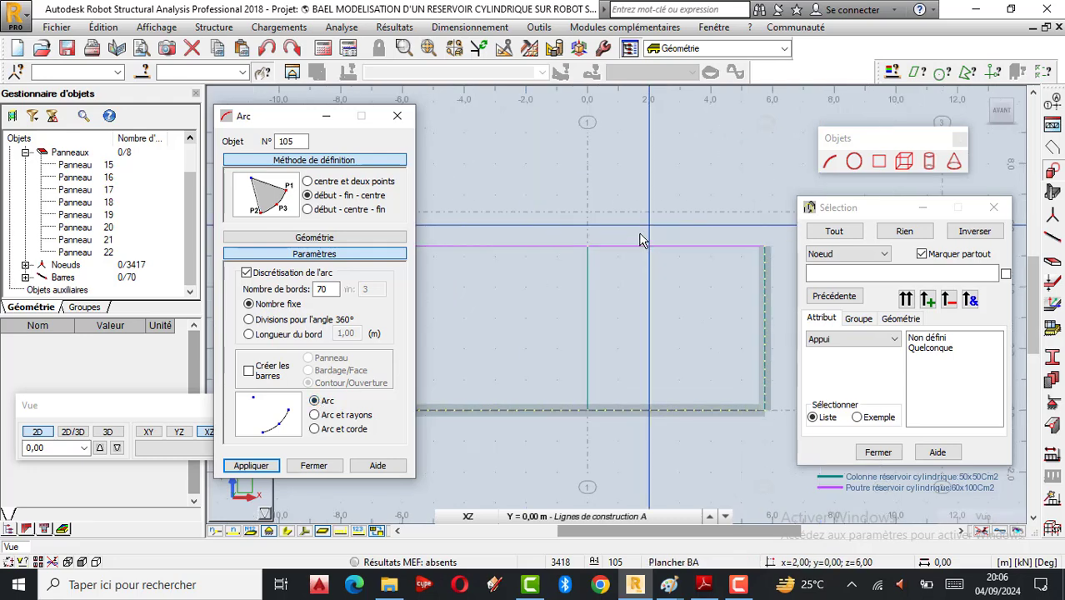
pyautogui.click(765, 247)
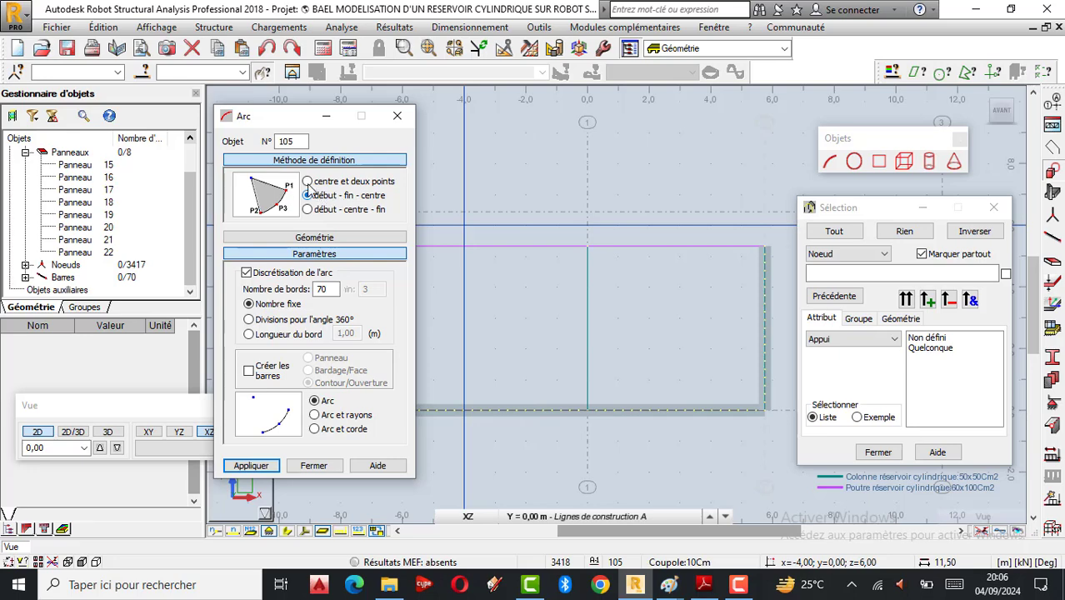
pyautogui.click(307, 182)
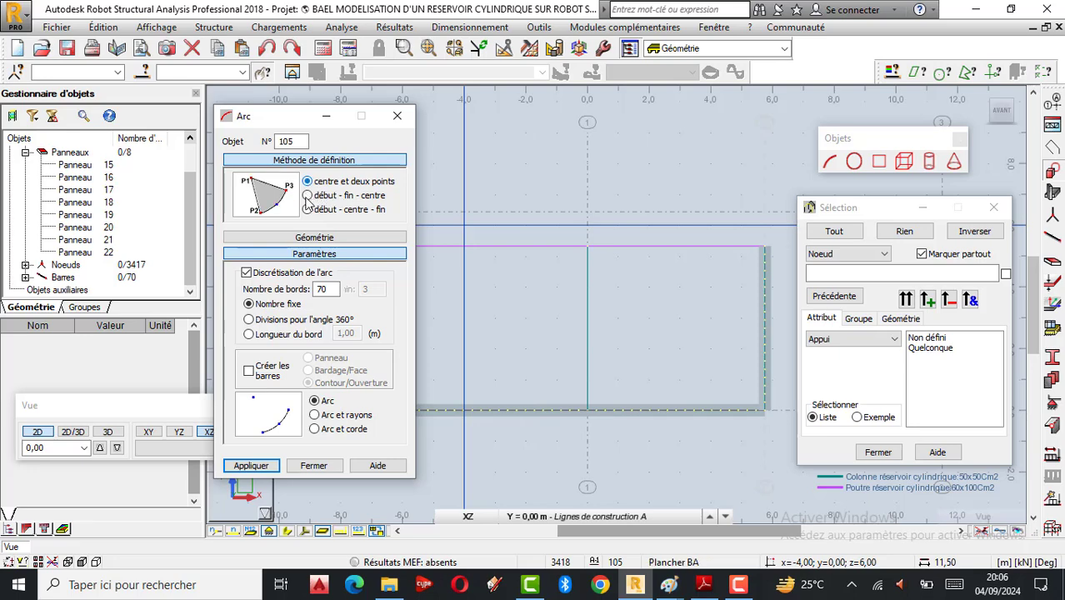
pyautogui.click(307, 210)
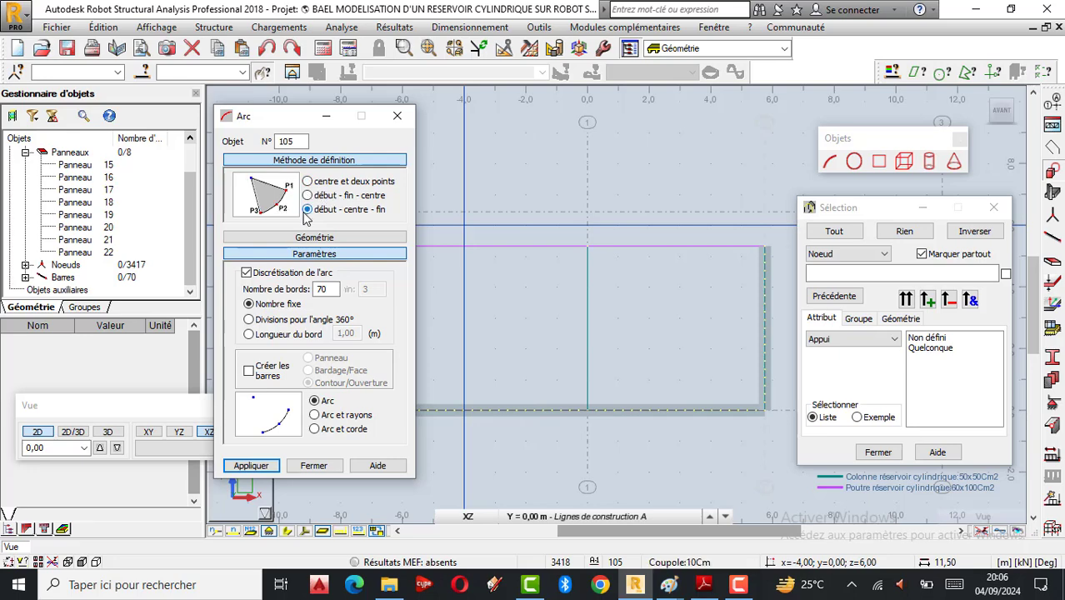
pyautogui.click(308, 196)
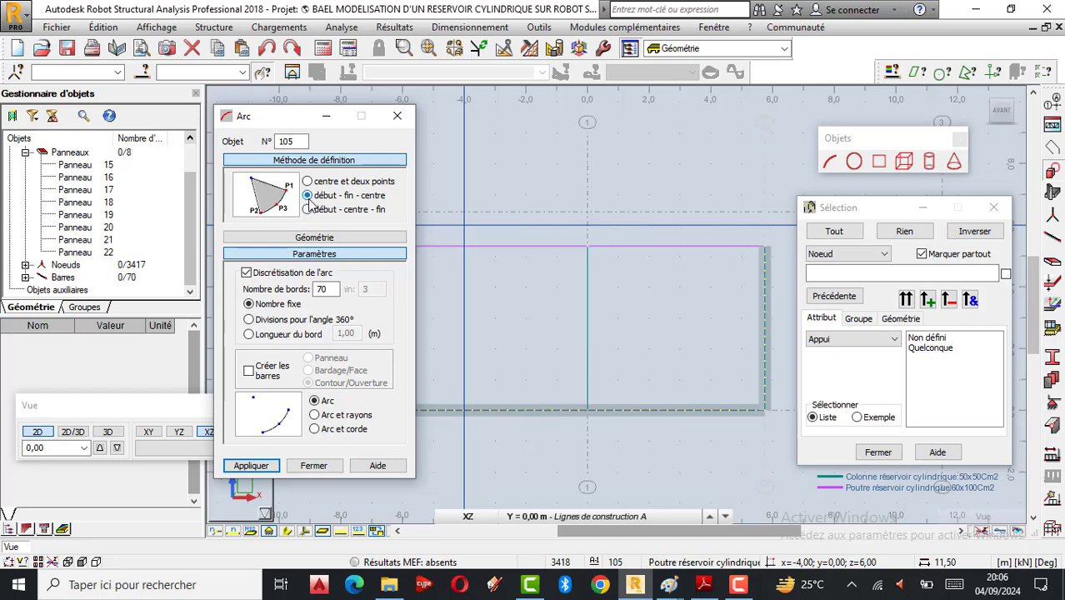
# Step: Draw an arc from the right wall's top to the central axis at Z = 6,43 m, with the third point at about x=2,00, z=6,43
pyautogui.click(765, 248)
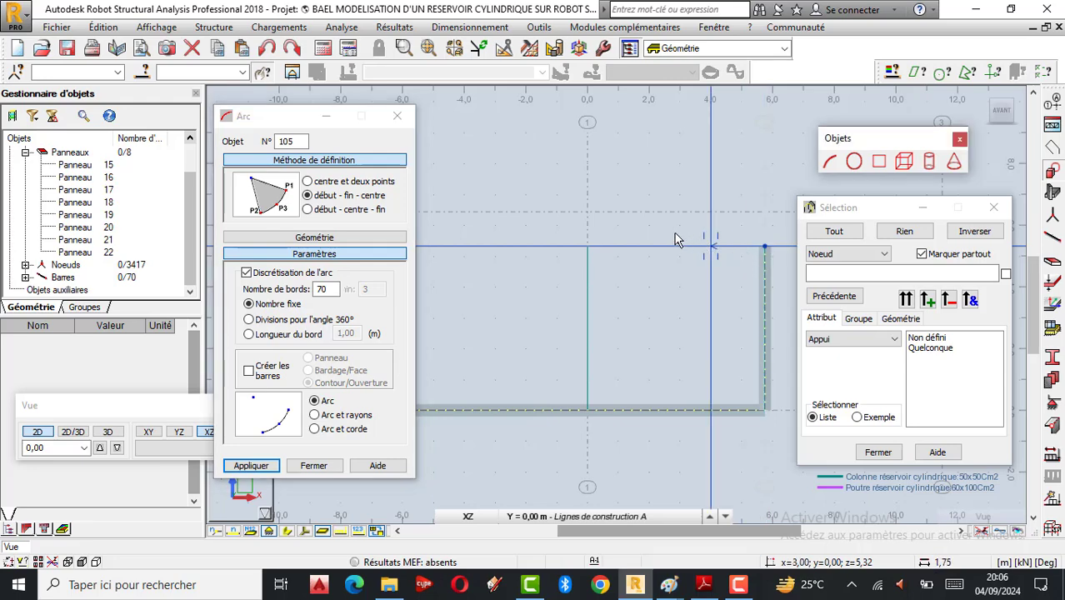
pyautogui.click(612, 219)
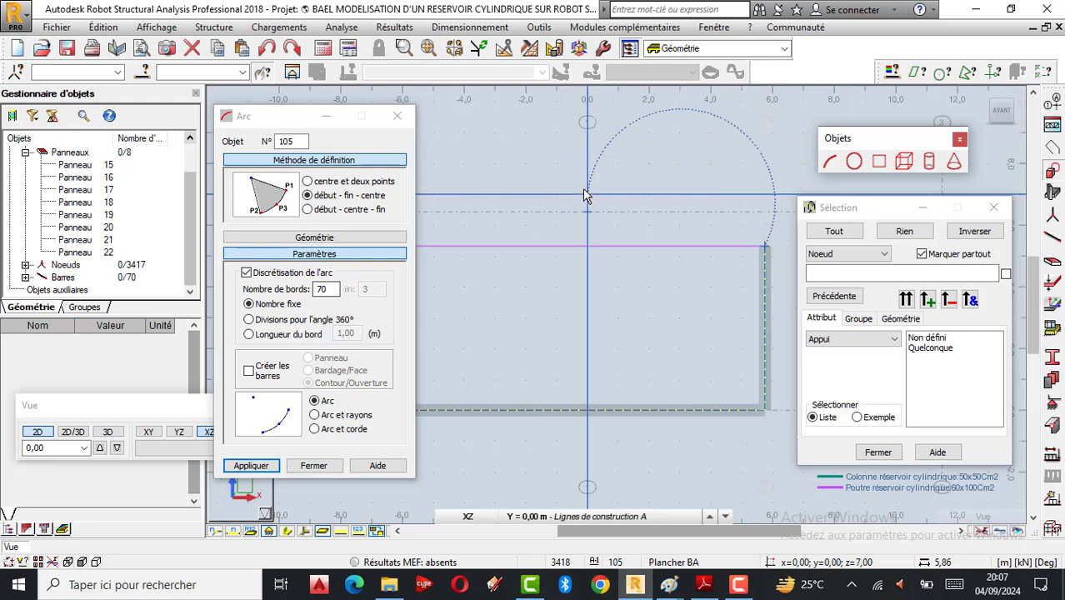
pyautogui.click(588, 210)
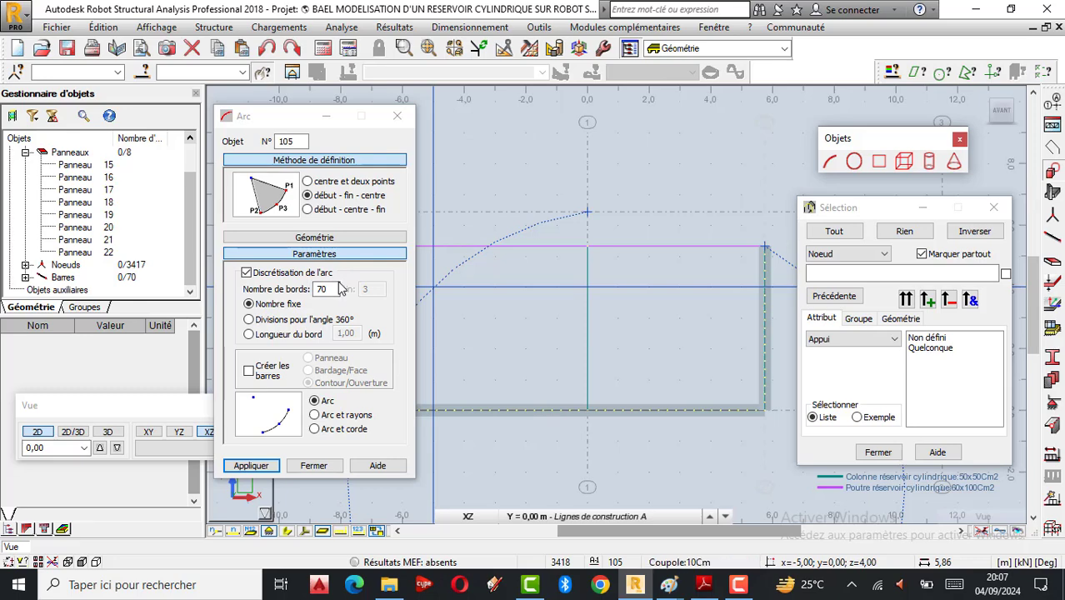
pyautogui.scroll(1, 645, 220)
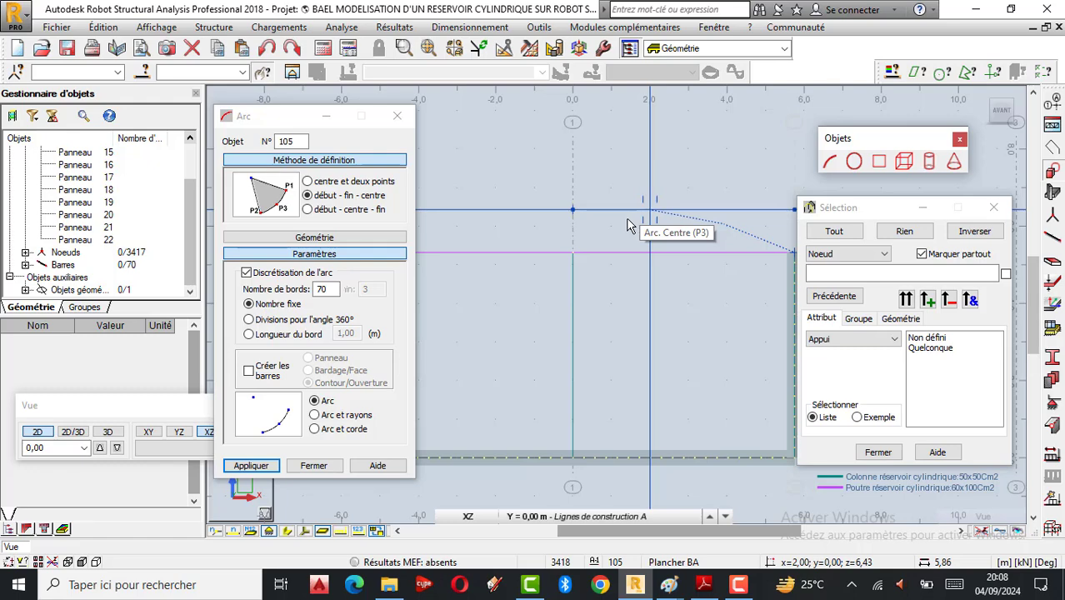
pyautogui.click(628, 220)
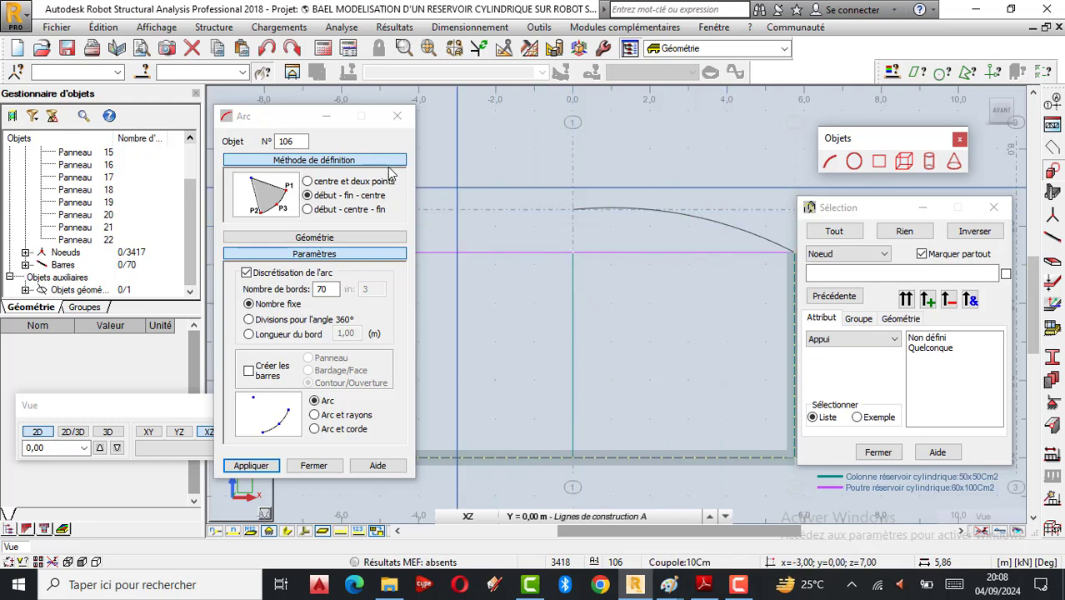
pyautogui.click(395, 117)
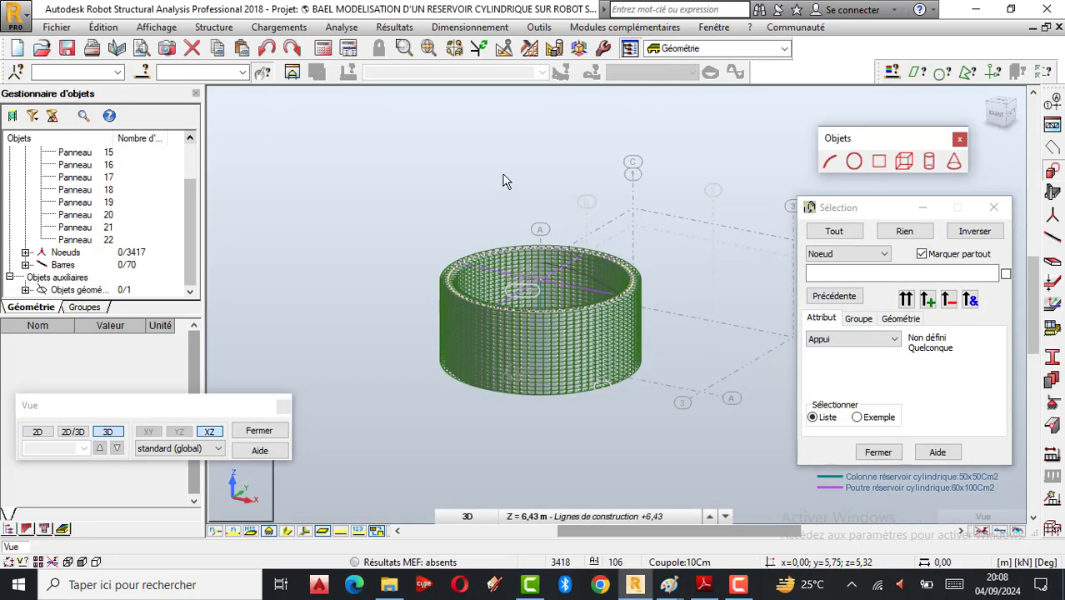
# Step: Rotate the tank in 3D to bring its open top into view and select the new arc above the rim
pyautogui.rightClick(400, 175)
pyautogui.click(442, 253)
pyautogui.moveTo(543, 302); pyautogui.dragTo(586, 265)
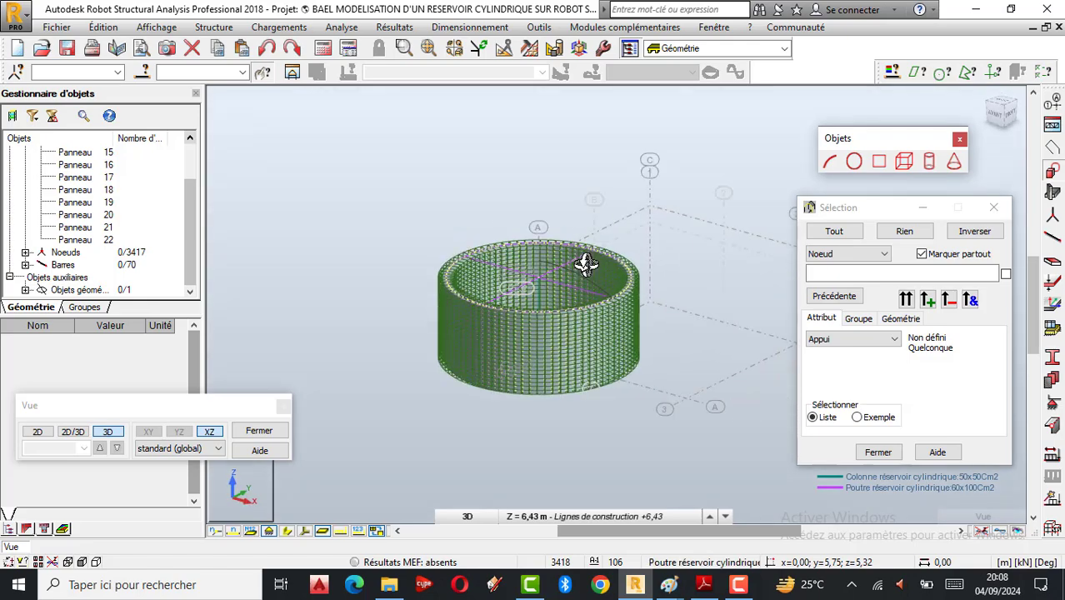
pyautogui.scroll(2, 586, 265)
pyautogui.rightClick(317, 115)
pyautogui.click(350, 122)
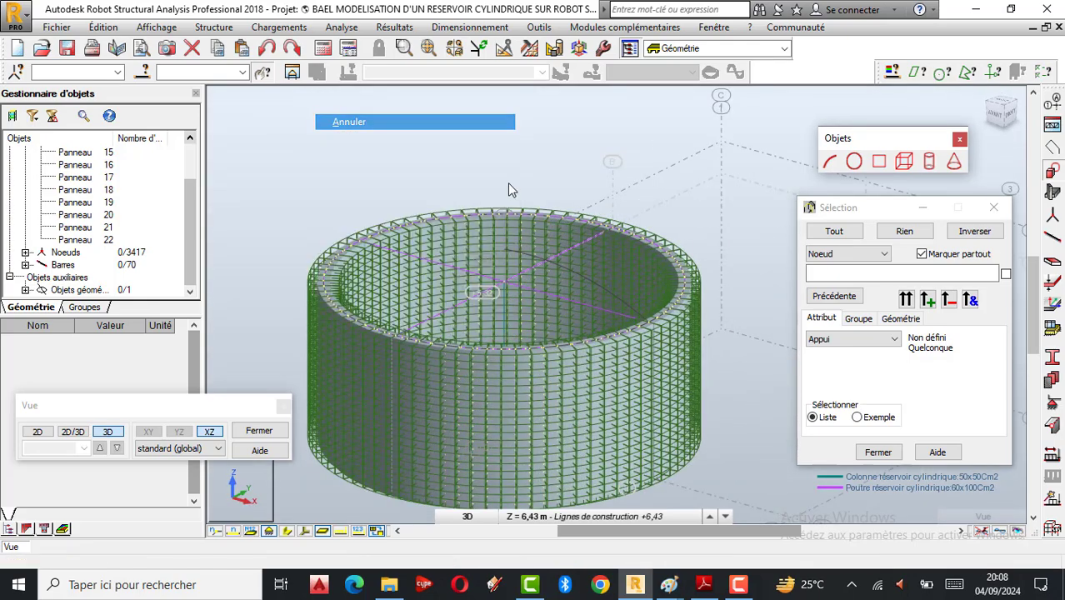
pyautogui.click(551, 260)
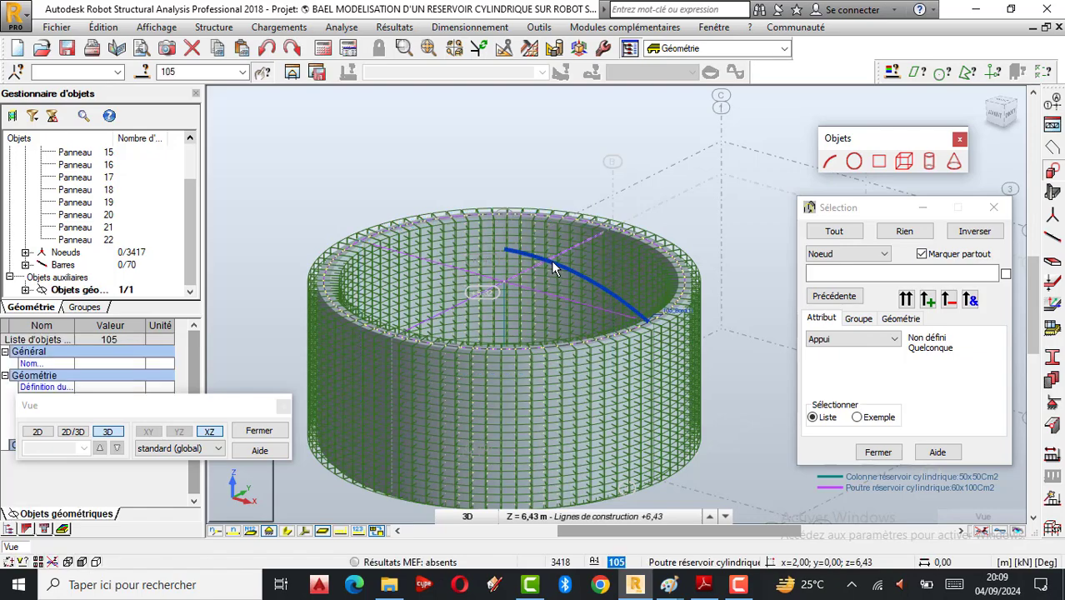
# Step: Rotate the tank in 3D to examine the selected arc's position against the rim, central axis and open interior
pyautogui.press('Escape')
pyautogui.rightClick(289, 167)
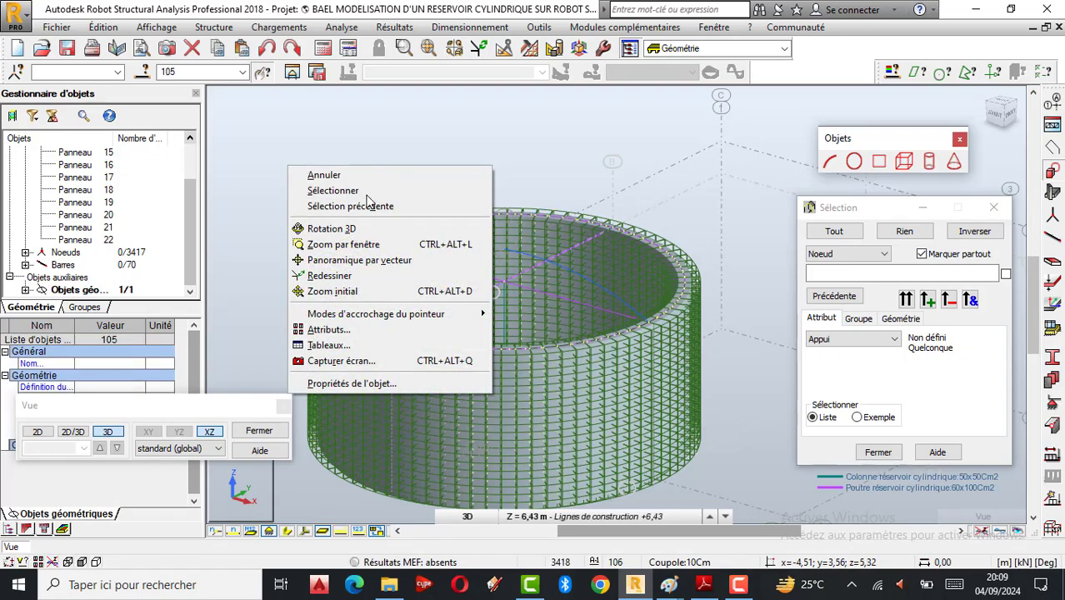
pyautogui.click(331, 228)
pyautogui.moveTo(511, 207); pyautogui.dragTo(482, 258)
pyautogui.scroll(2, 481, 257)
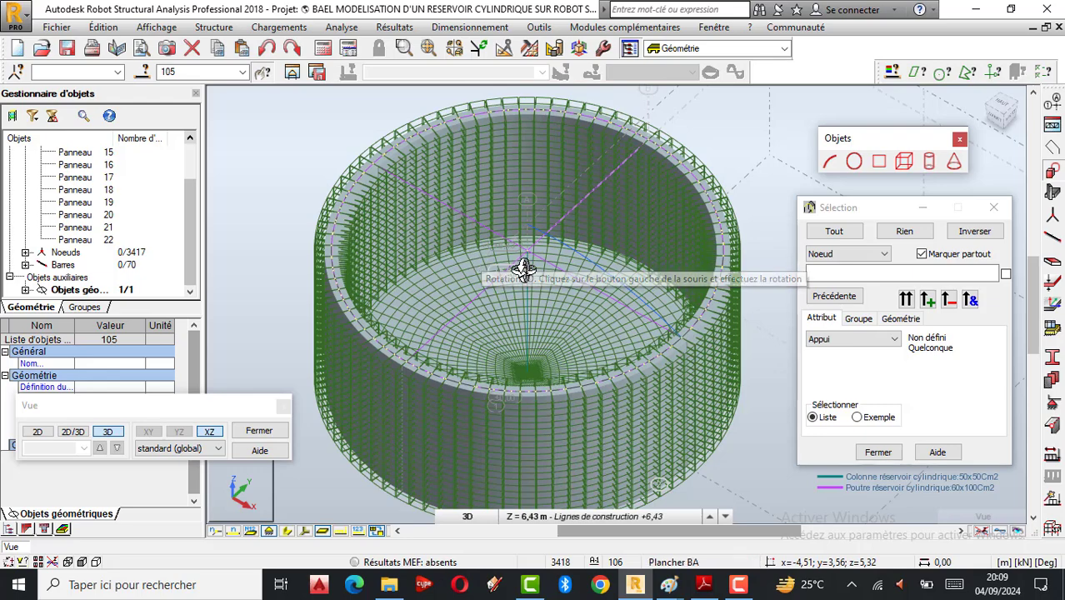
pyautogui.moveTo(480, 257); pyautogui.dragTo(524, 271)
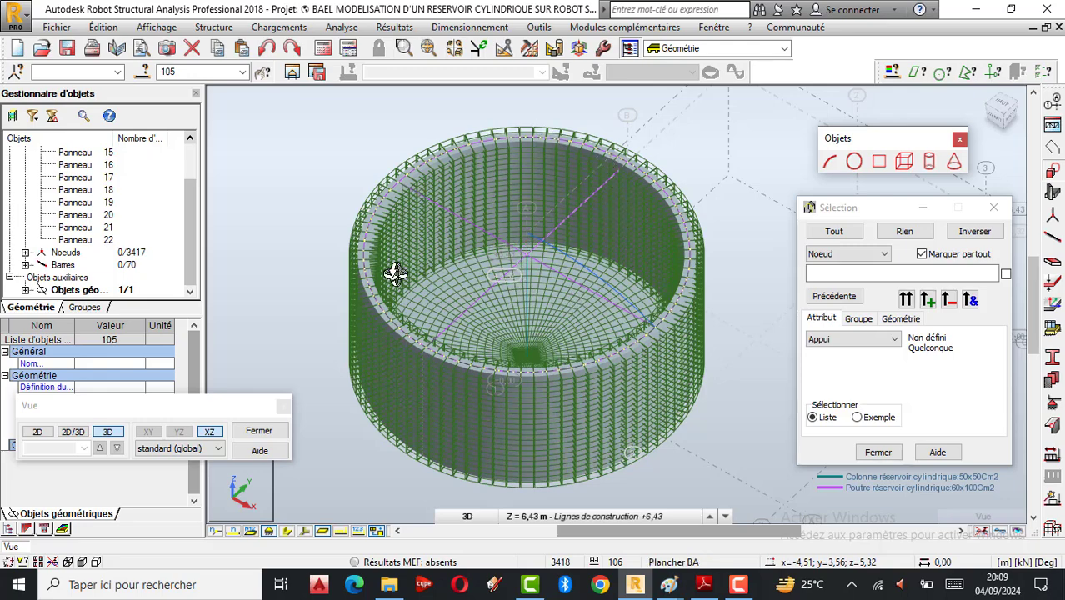
pyautogui.scroll(2, 517, 254)
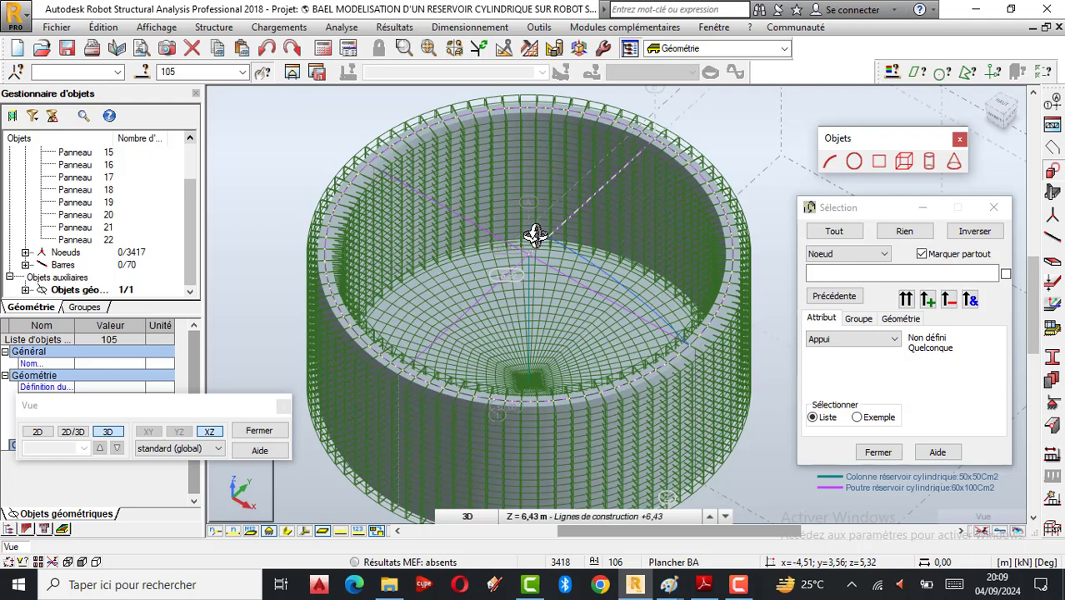
pyautogui.scroll(-1, 626, 235)
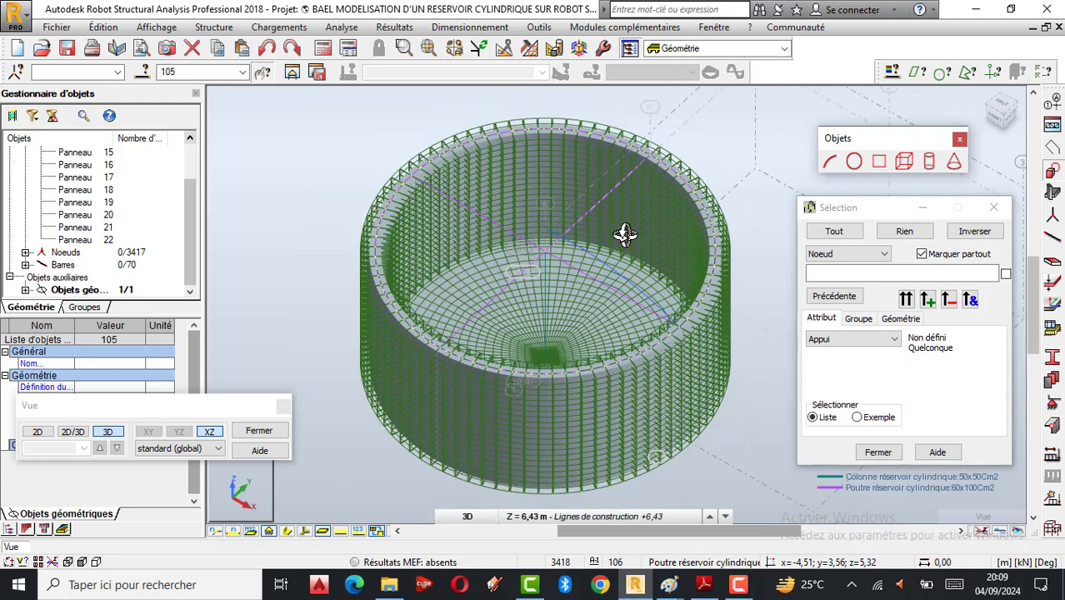
pyautogui.rightClick(710, 155)
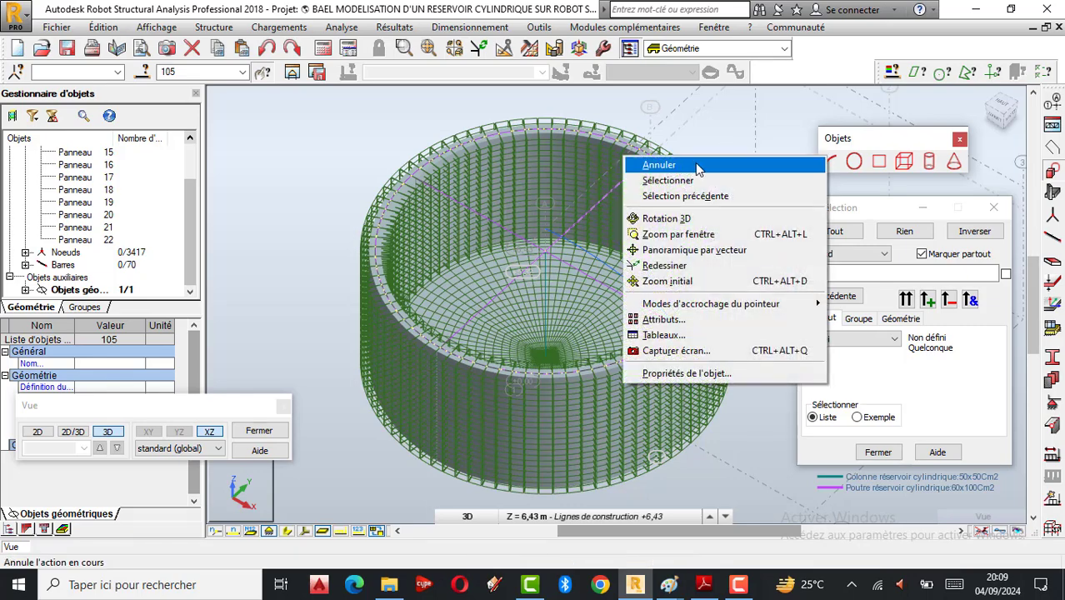
pyautogui.click(697, 165)
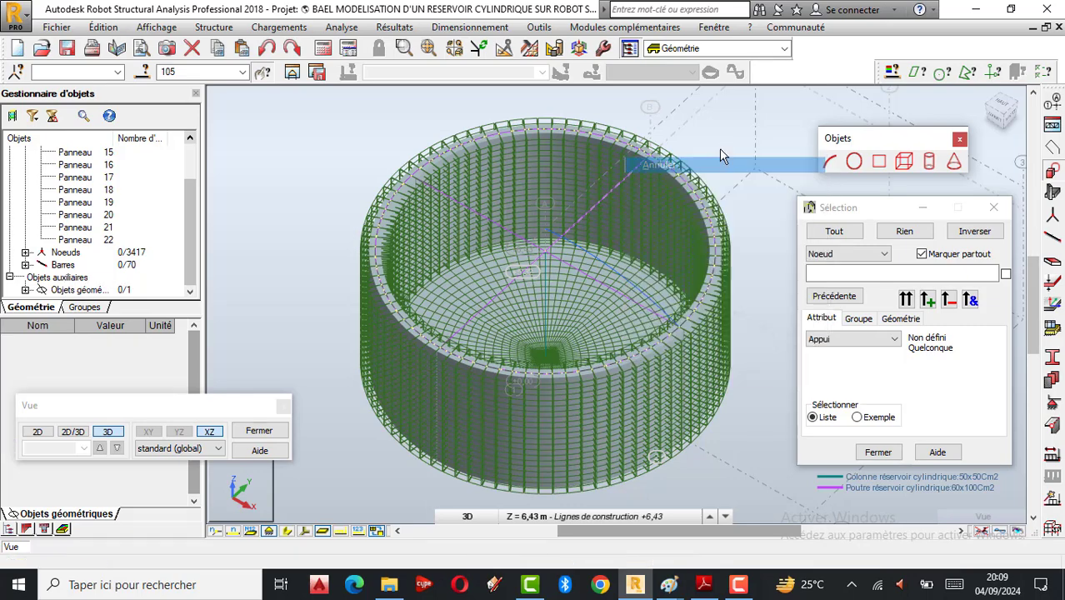
pyautogui.click(594, 265)
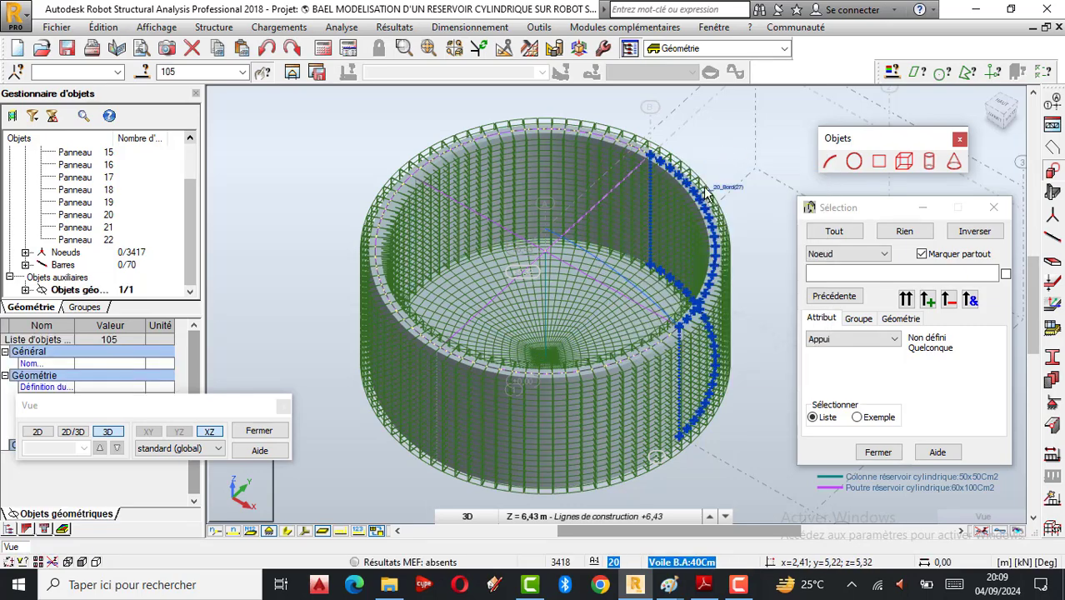
# Step: View the tank's 2D YZ section at X = 0,00 m and return to the XZ section at Y = 0,00 m
pyautogui.click(38, 432)
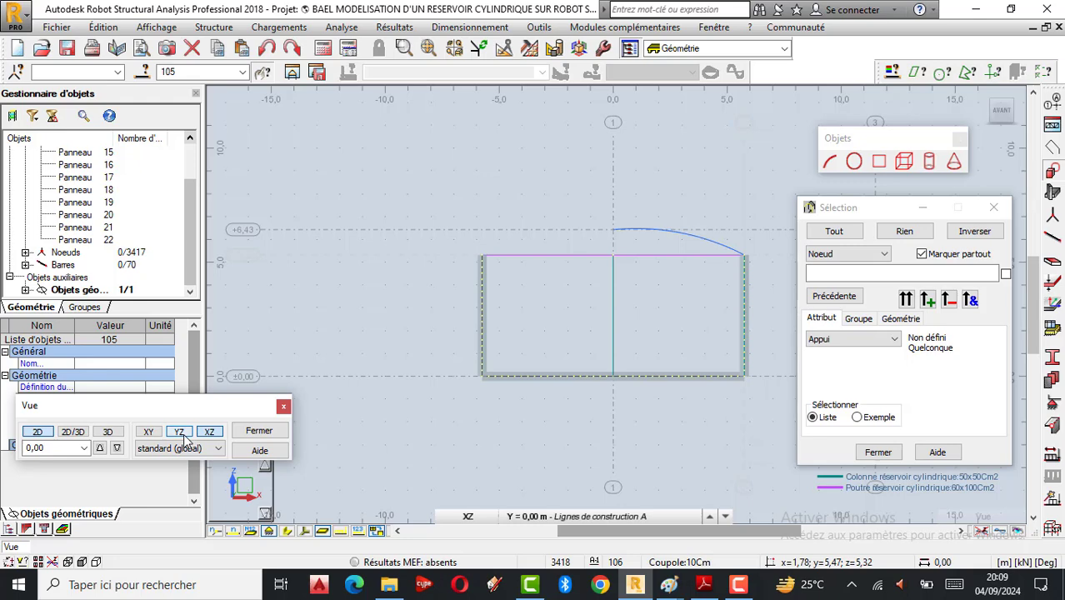
pyautogui.click(179, 433)
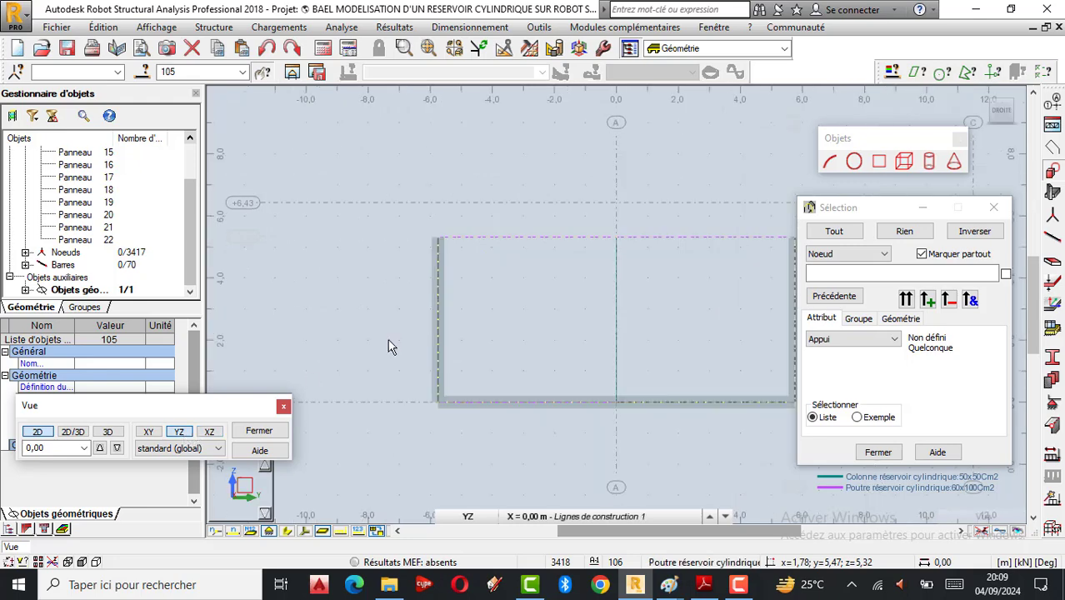
pyautogui.scroll(-1, 437, 301)
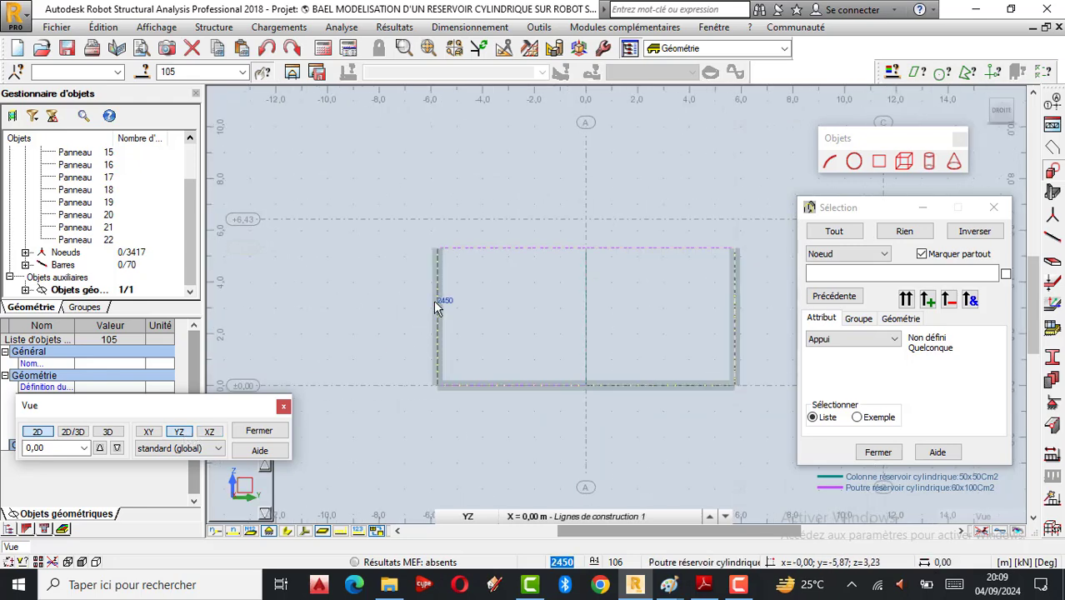
pyautogui.click(207, 433)
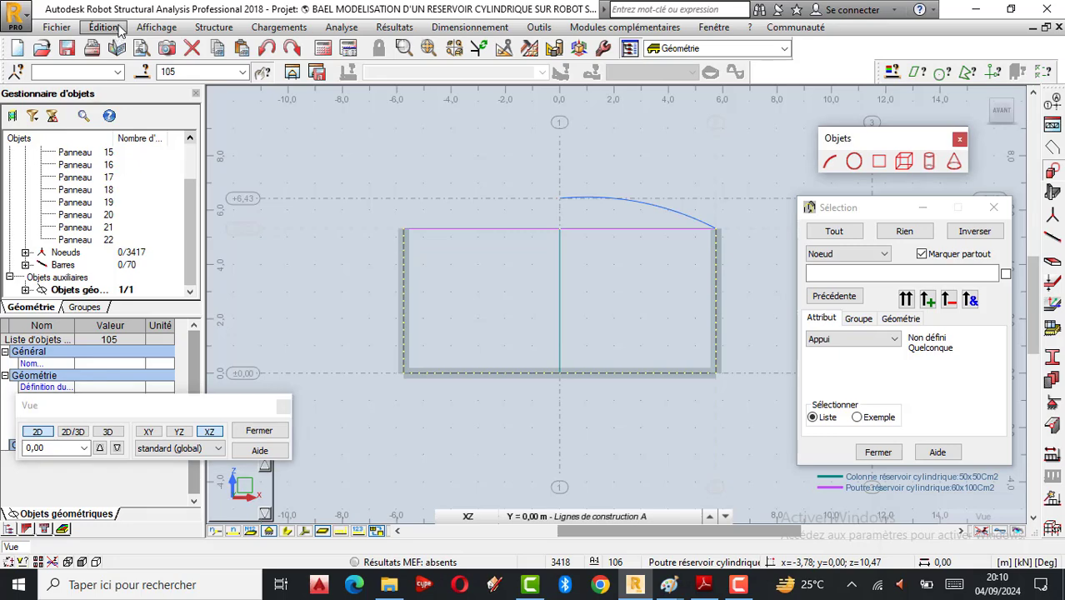
pyautogui.click(103, 27)
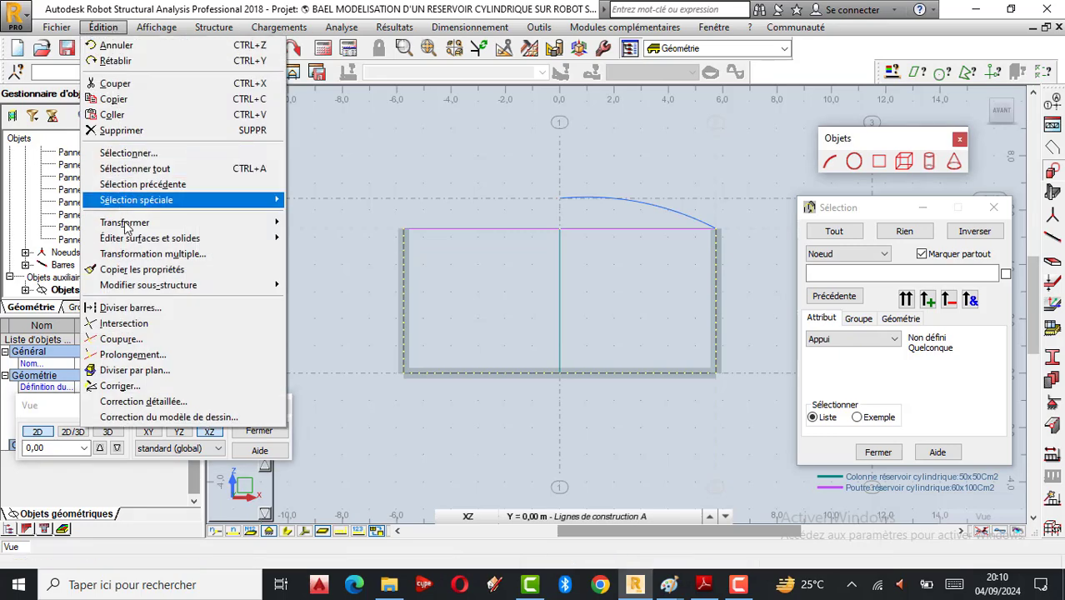
pyautogui.moveTo(125, 239)
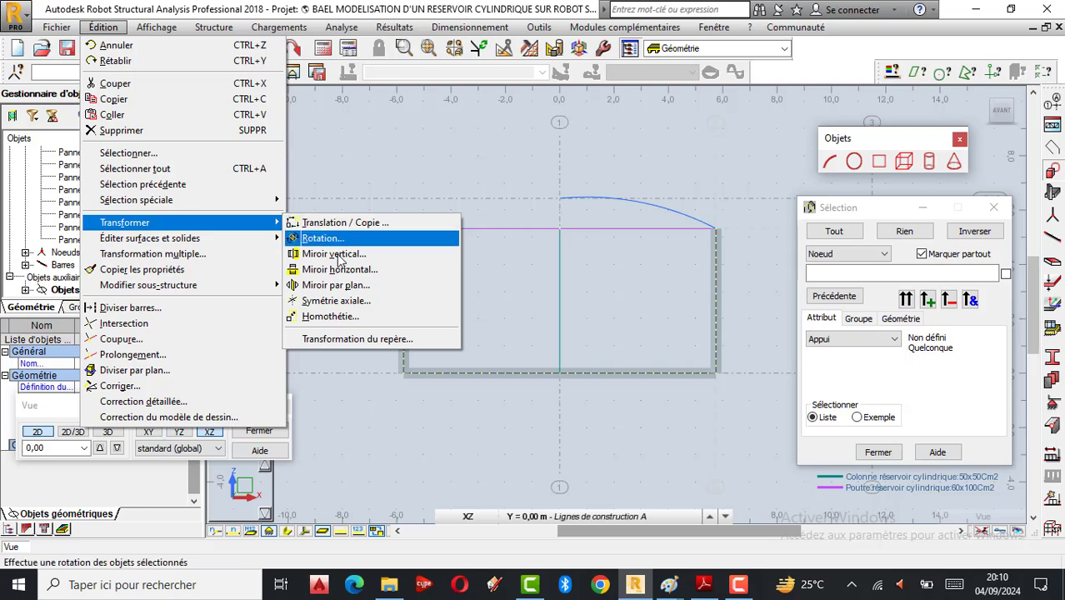
pyautogui.press('Escape')
pyautogui.press('Escape')
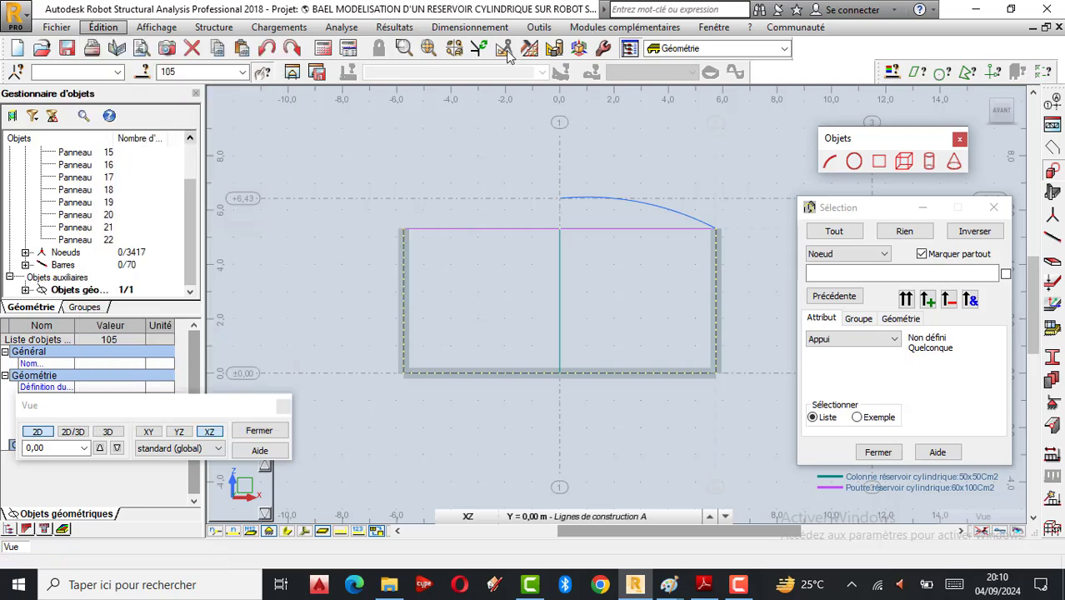
# Step: Display the geometry editing tools and open the Revolution settings for the selected arc, keeping 70 divisions
pyautogui.press('m')
pyautogui.click(507, 52)
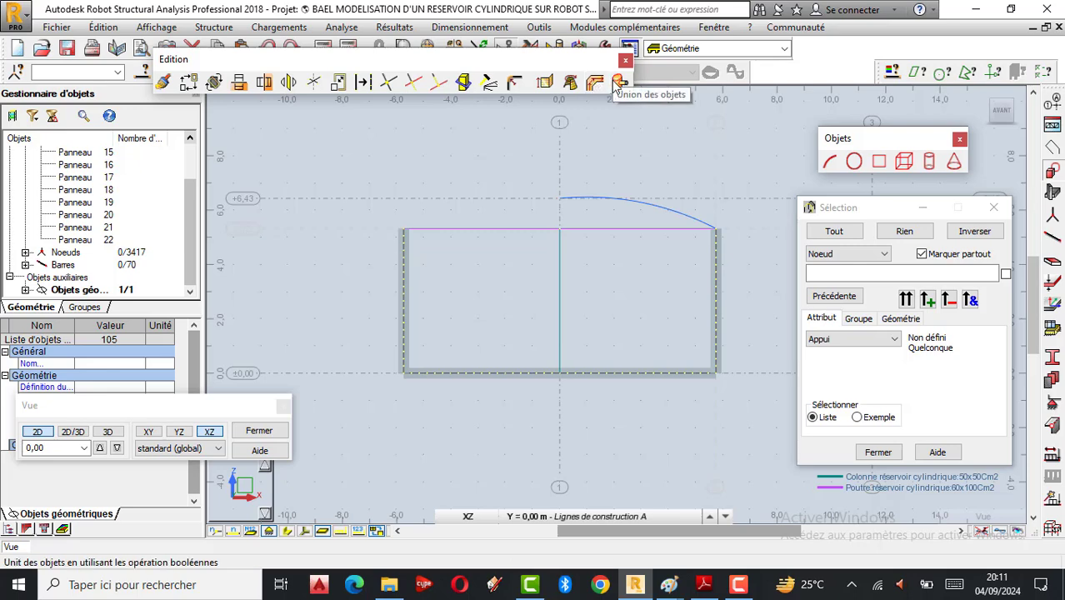
pyautogui.click(570, 83)
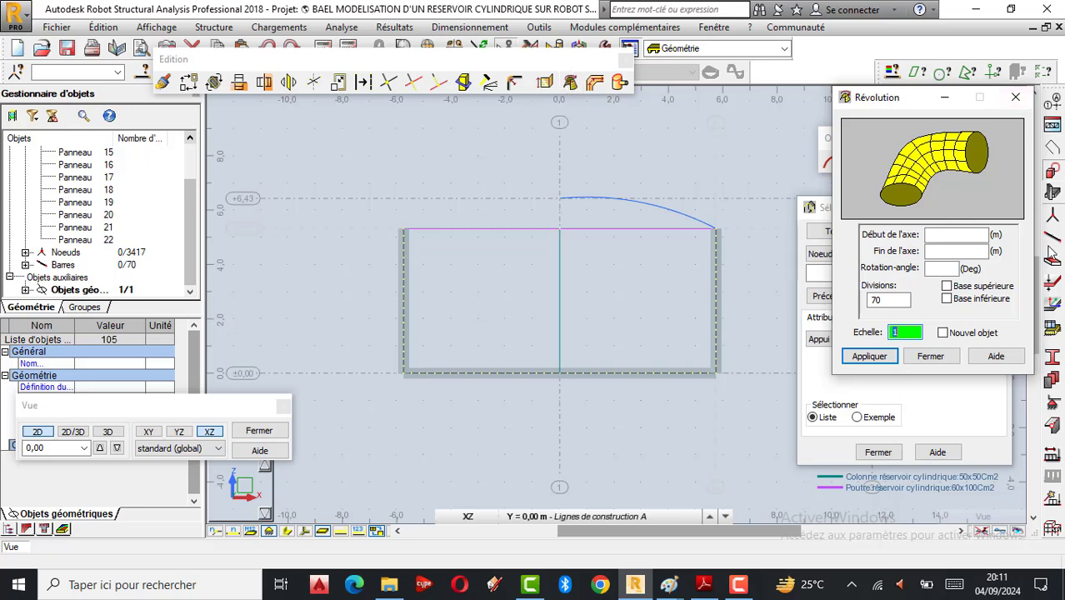
pyautogui.doubleClick(900, 304)
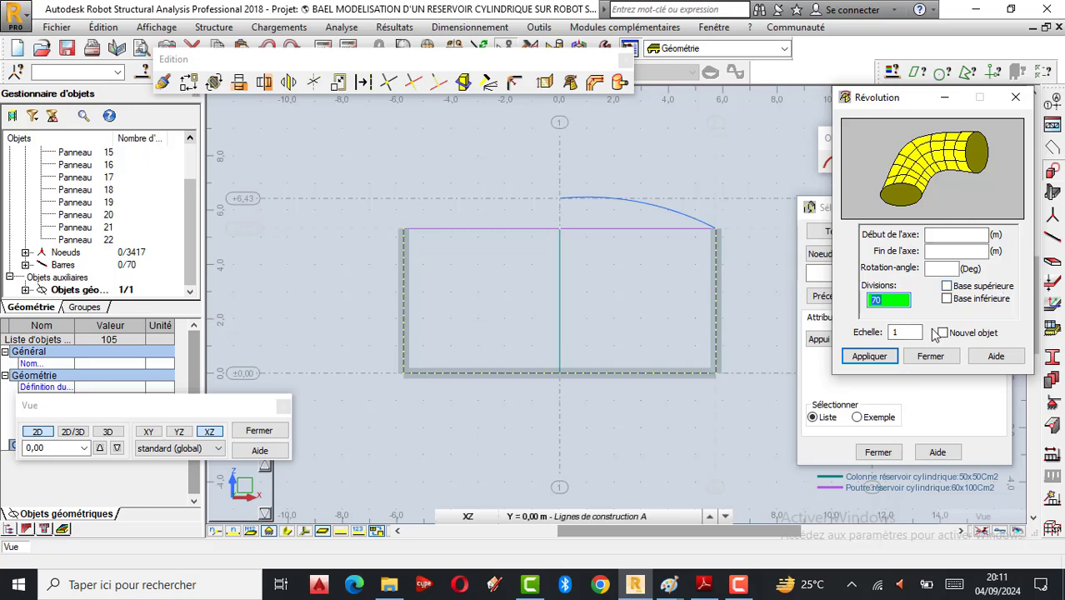
# Step: Try to define the arc's revolution with the axis starting at its apex, ending at the right wall's top, and a 360° rotation angle
pyautogui.click(957, 236)
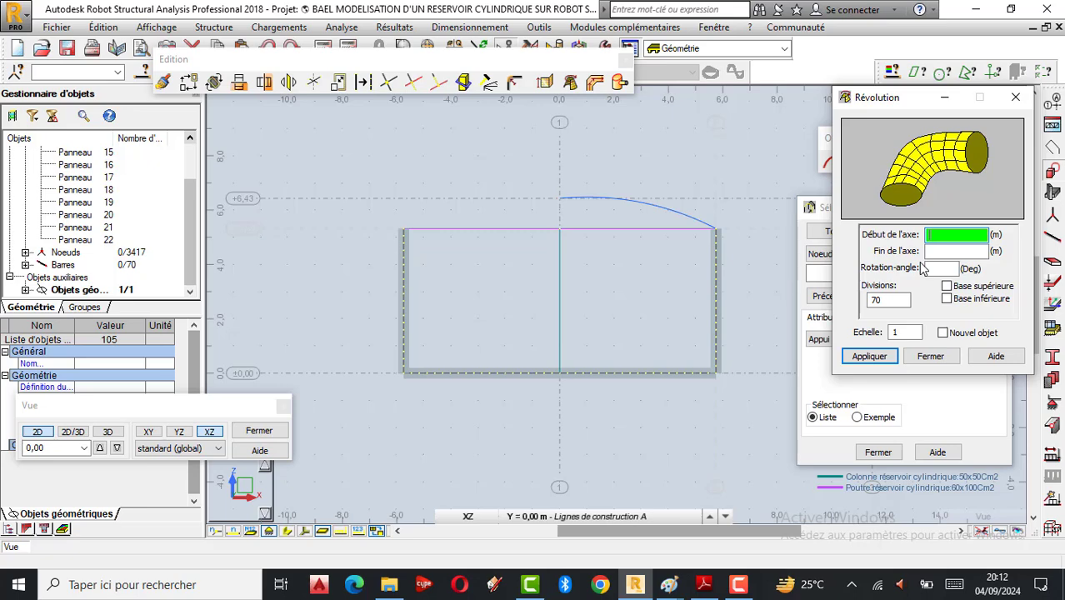
pyautogui.click(557, 196)
pyautogui.scroll(1, 559, 200)
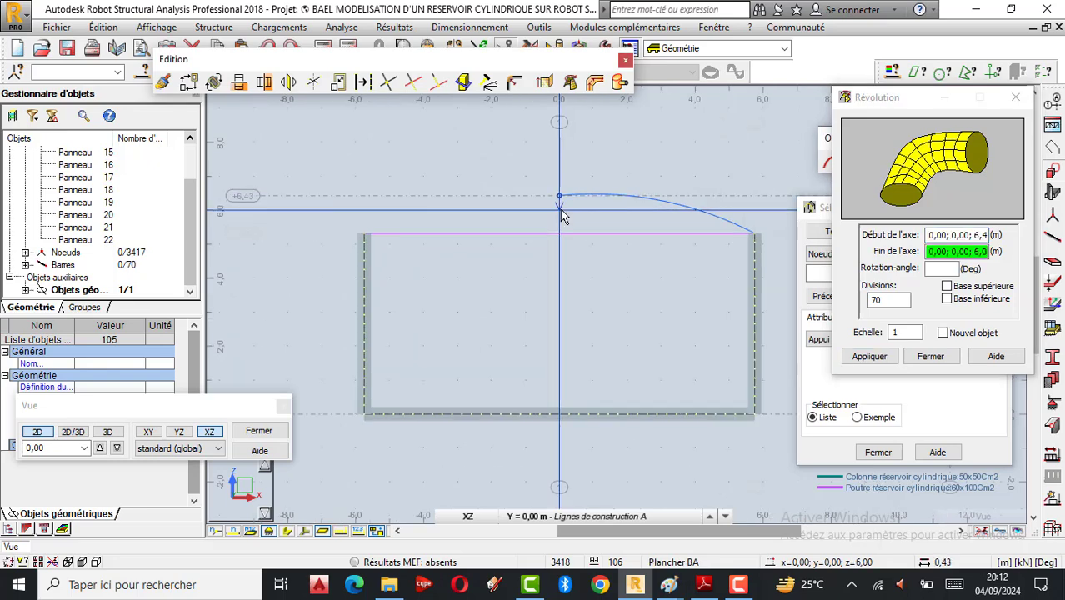
pyautogui.click(755, 233)
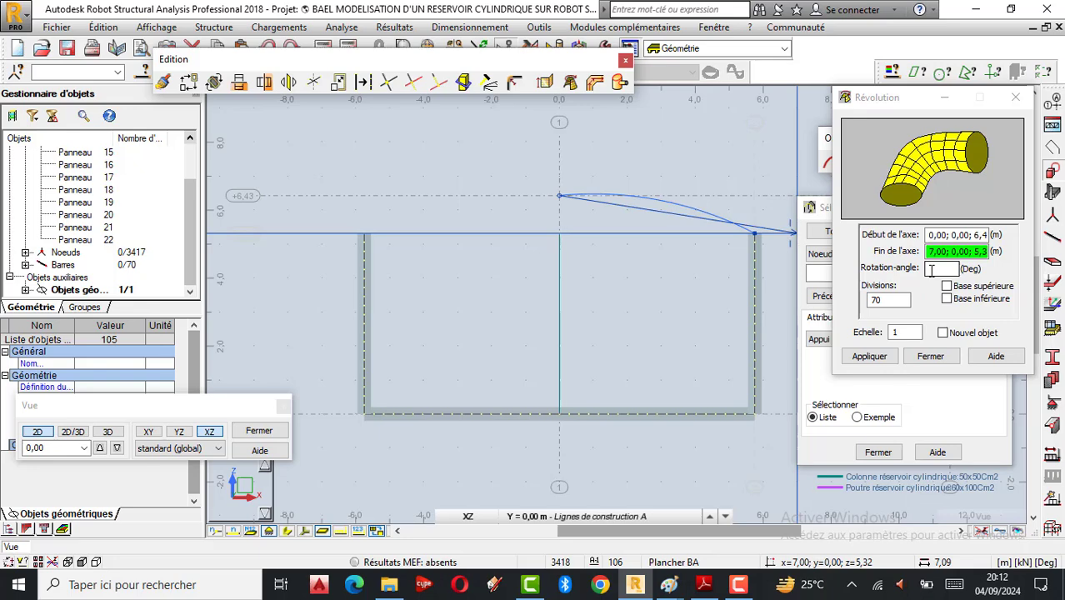
pyautogui.click(933, 268)
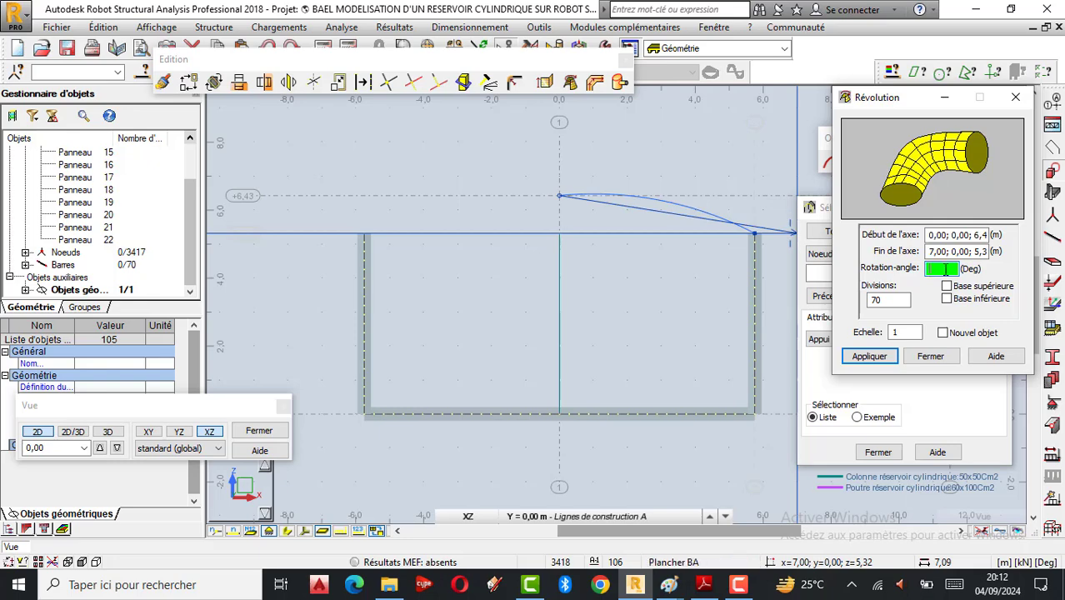
pyautogui.write('360')
# Step: Move the revolution axis end to the base centre at 0,00; 0,00; 0,00, apply the revolution and close its settings
pyautogui.click(965, 252)
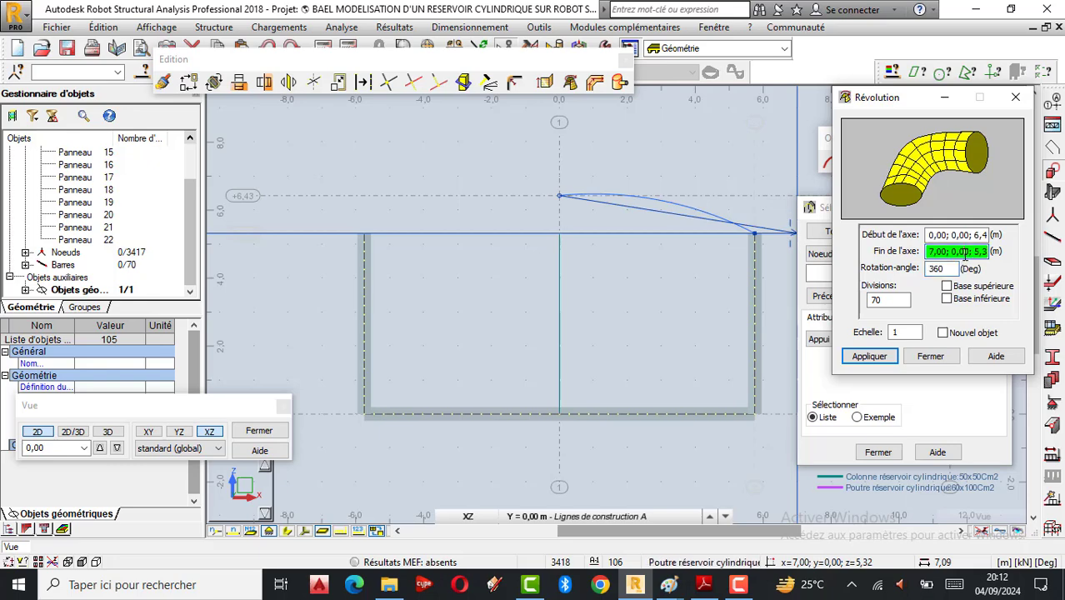
pyautogui.click(560, 415)
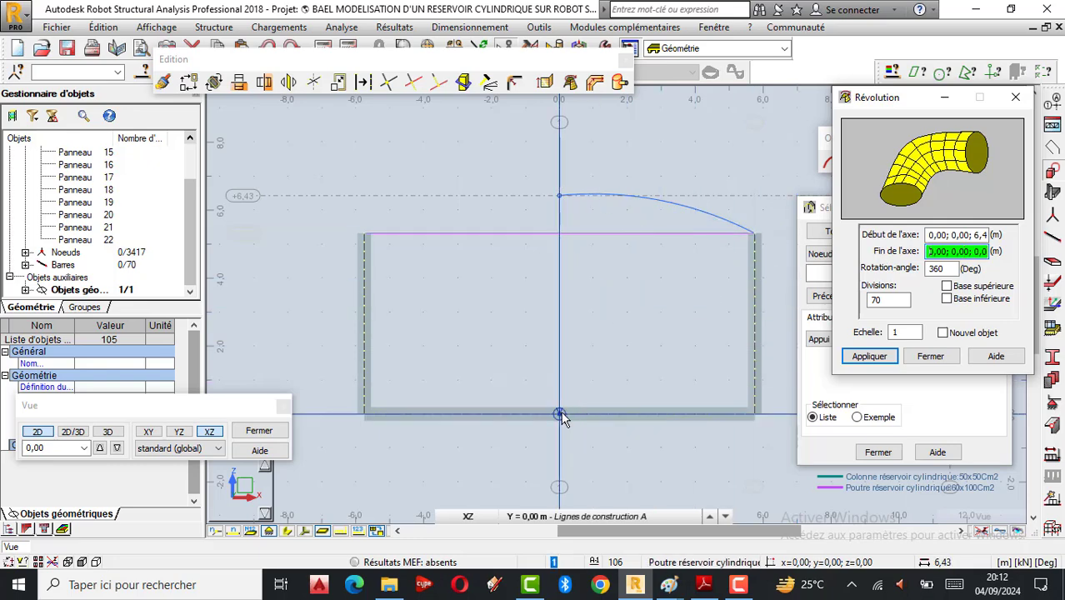
pyautogui.click(560, 416)
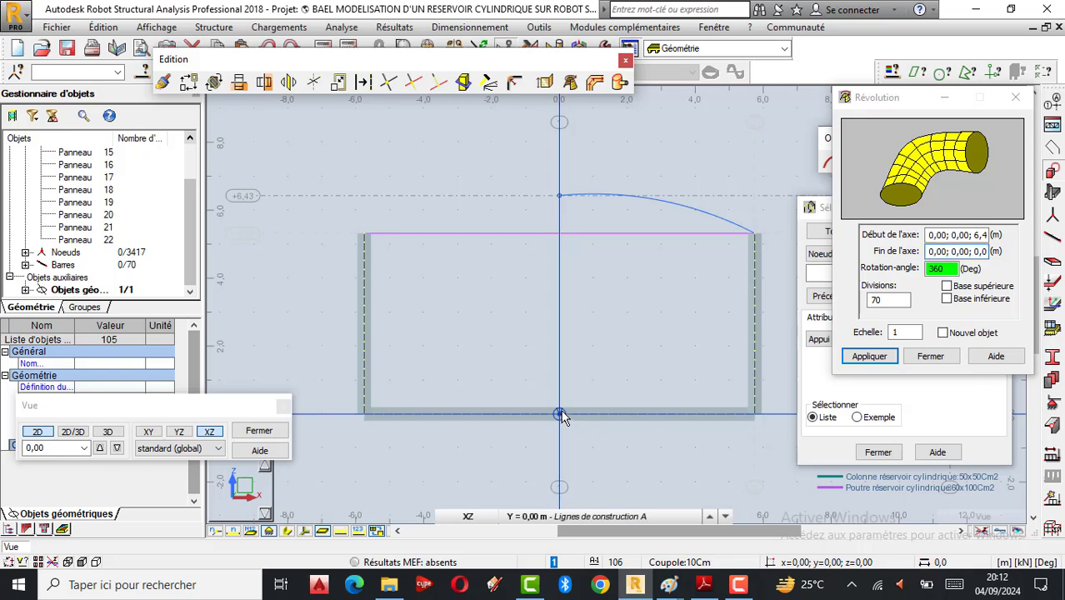
pyautogui.click(866, 356)
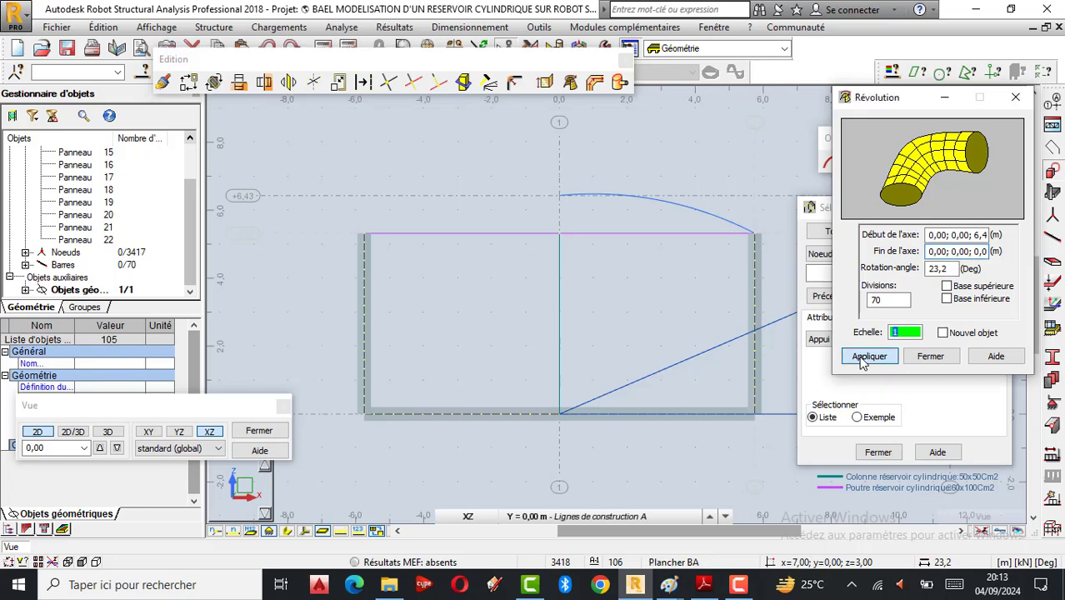
pyautogui.click(867, 357)
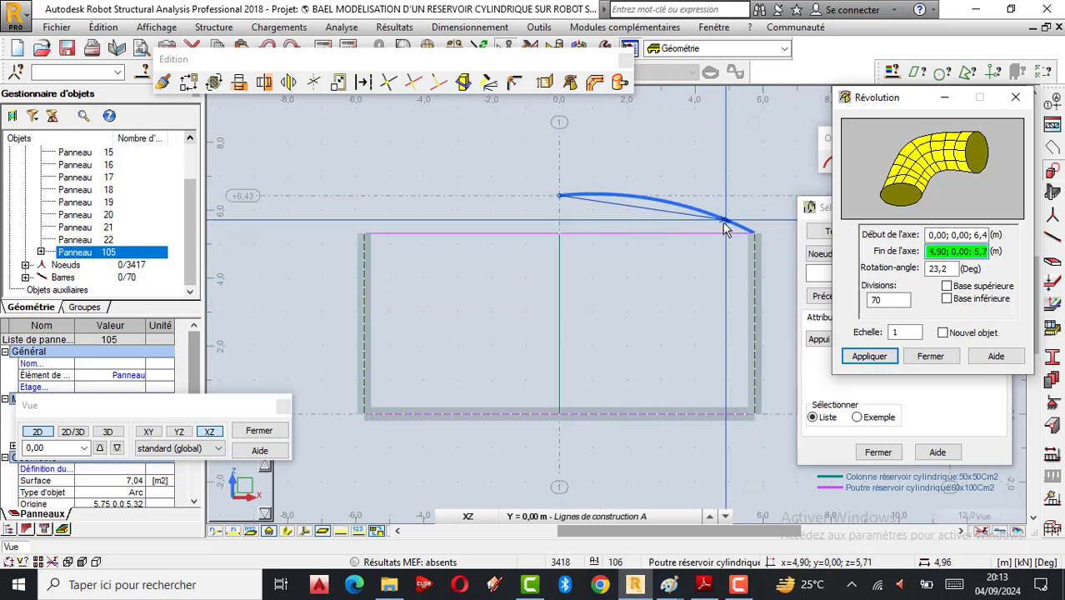
pyautogui.click(941, 358)
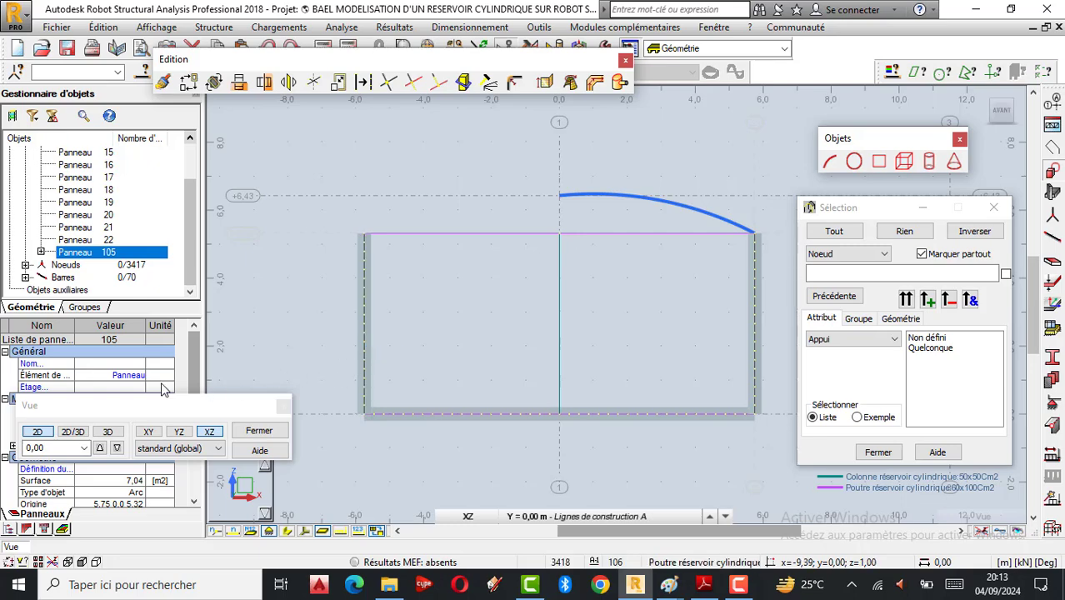
# Step: Show the tank in 3D and examine the revolved panel inside the open rim
pyautogui.click(110, 433)
pyautogui.click(108, 432)
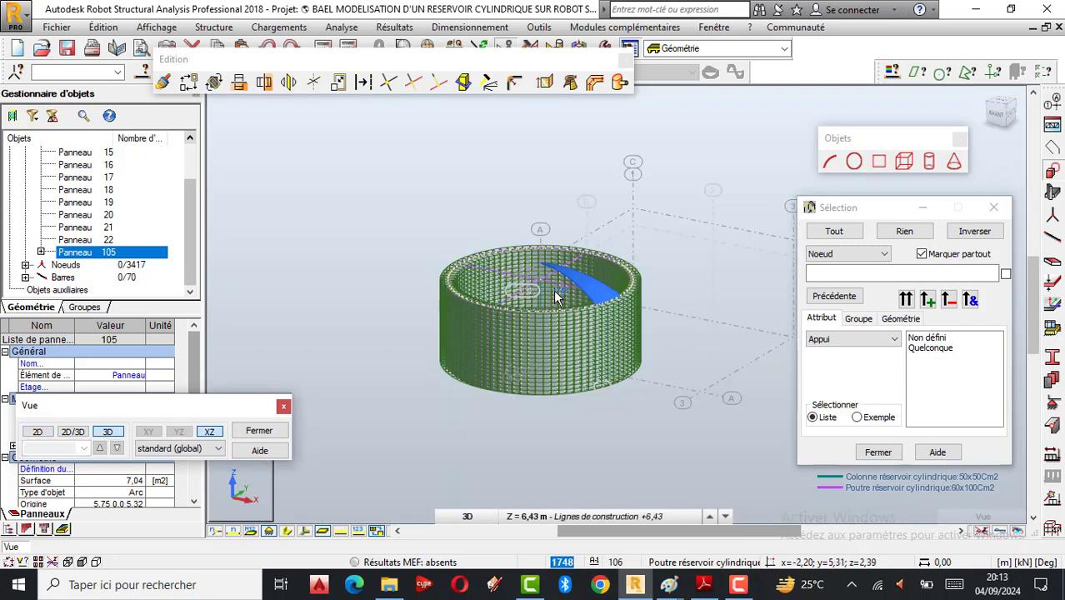
pyautogui.scroll(3, 554, 294)
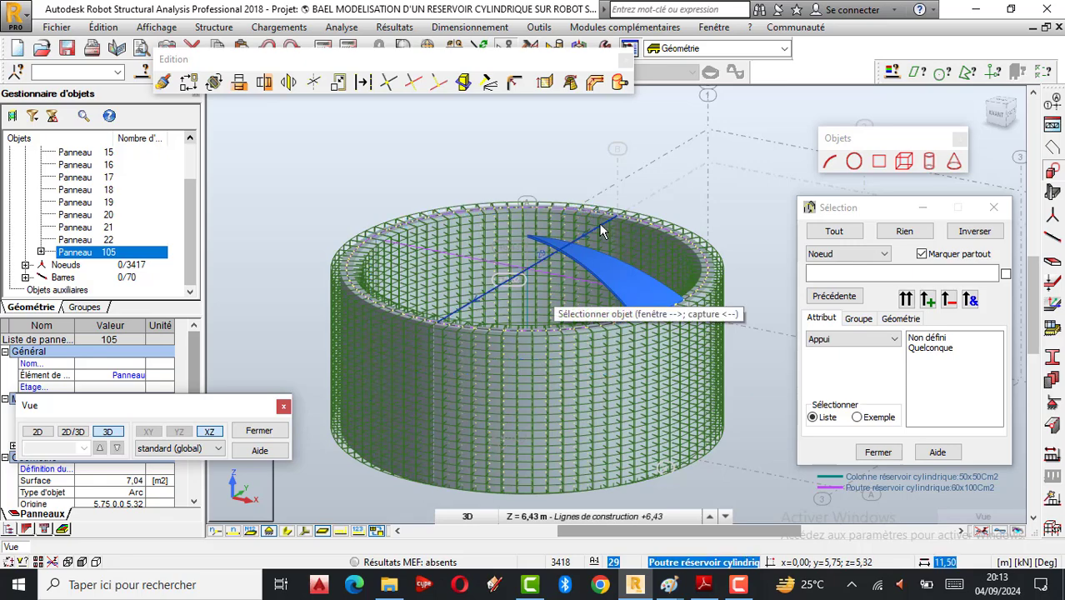
pyautogui.scroll(-2, 599, 241)
pyautogui.scroll(2, 594, 269)
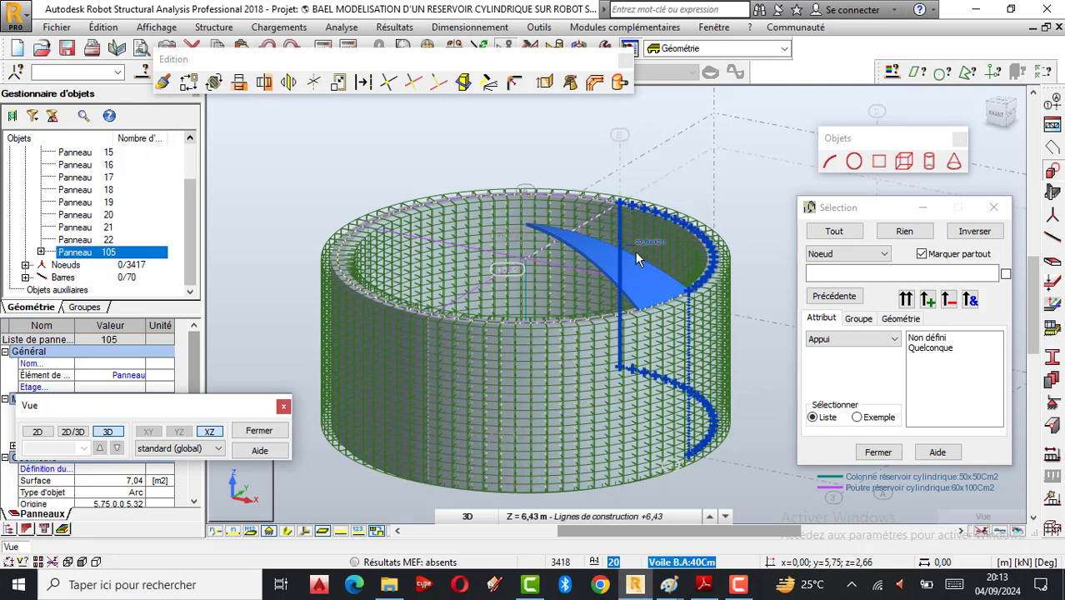
# Step: Undo the arc's revolution and reselect the original arc
pyautogui.click(268, 45)
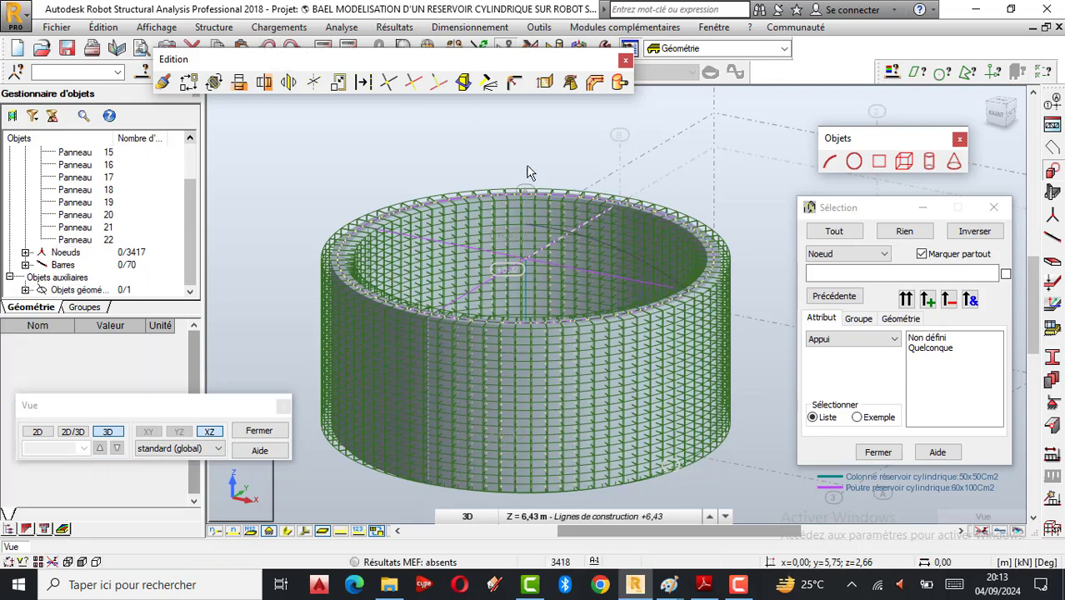
pyautogui.click(551, 223)
pyautogui.click(573, 163)
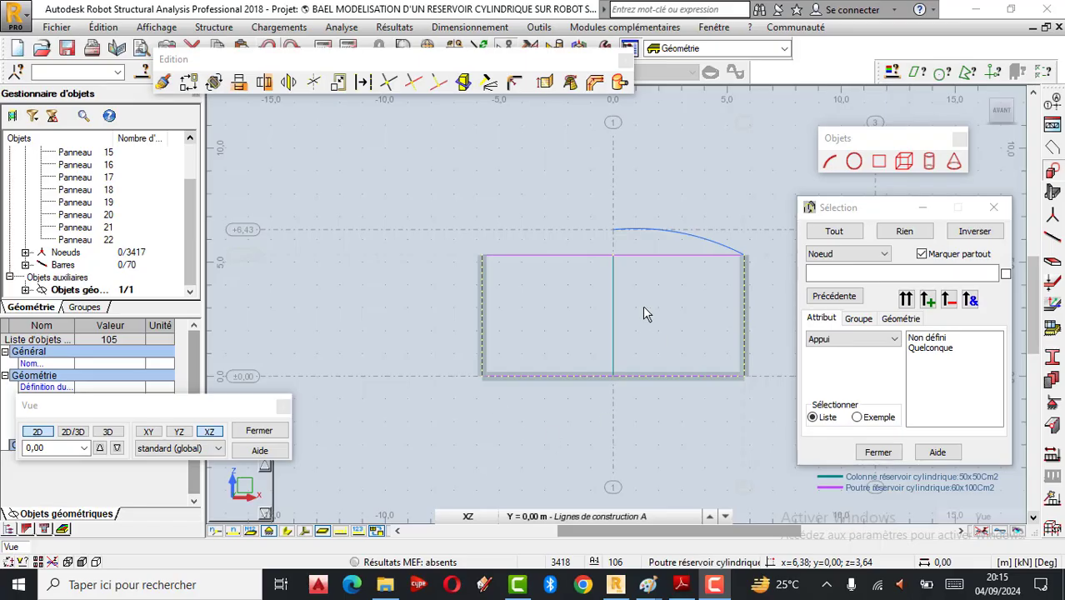
# Step: Start a new Revolution of the arc in the XZ section, with its axis from the arc's apex at Z = 6,43 m to the base centre
pyautogui.scroll(1, 604, 225)
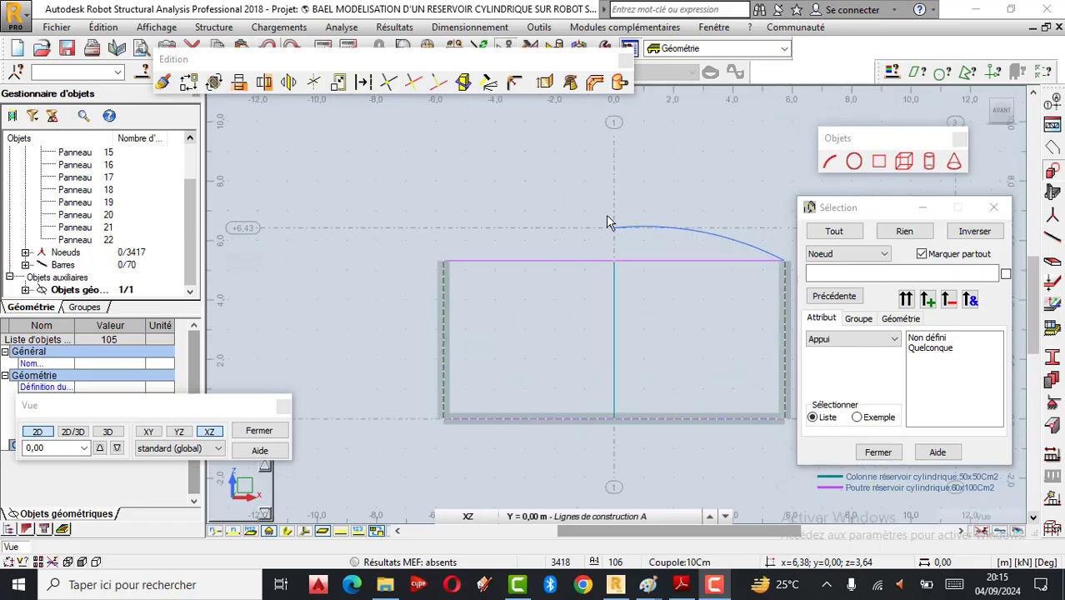
pyautogui.scroll(-1, 606, 214)
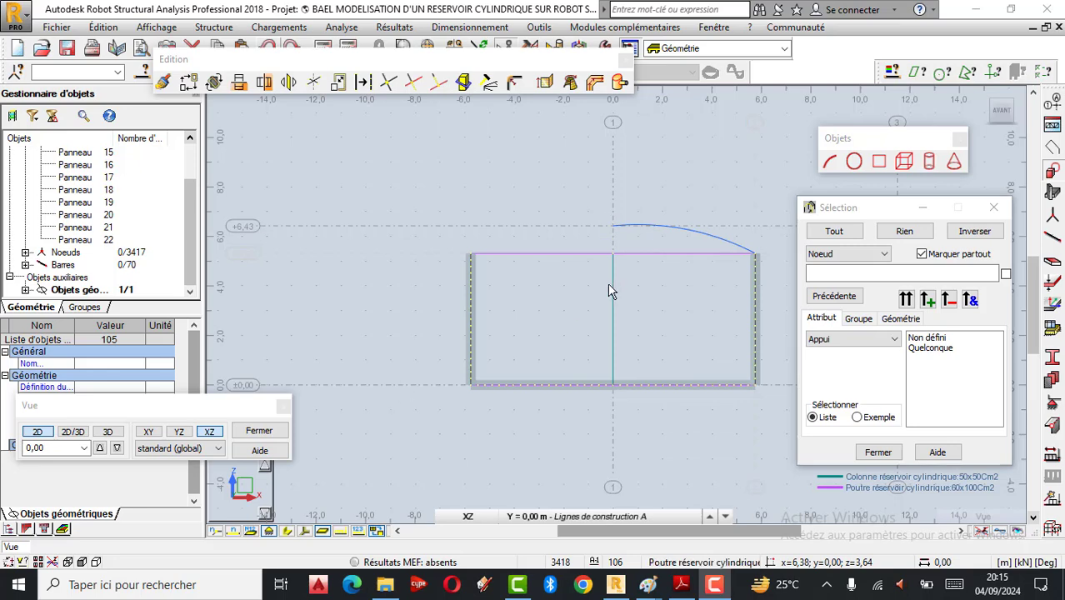
pyautogui.click(570, 82)
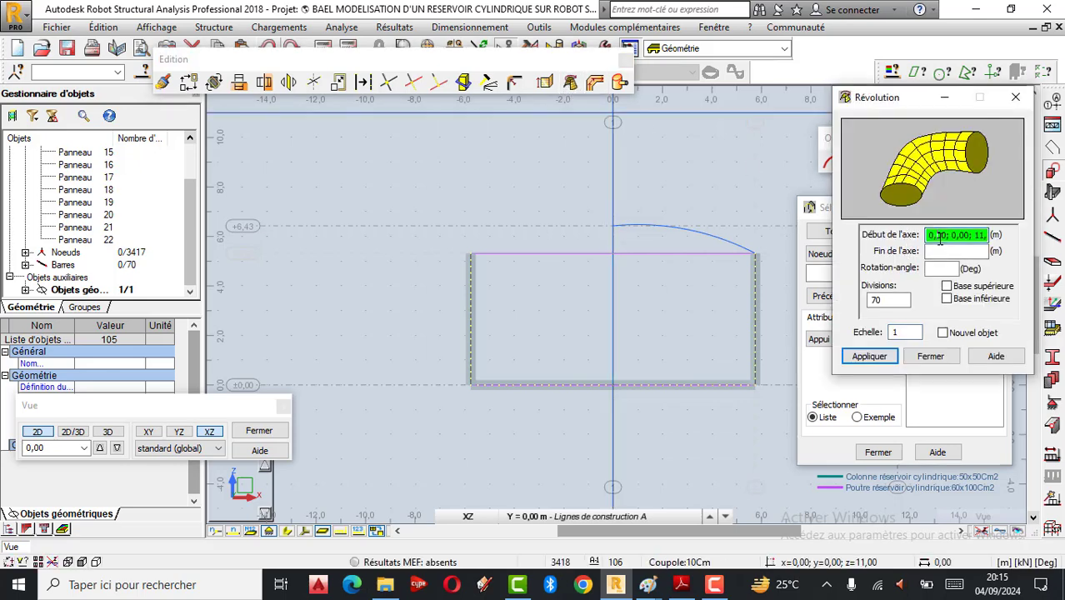
pyautogui.click(613, 244)
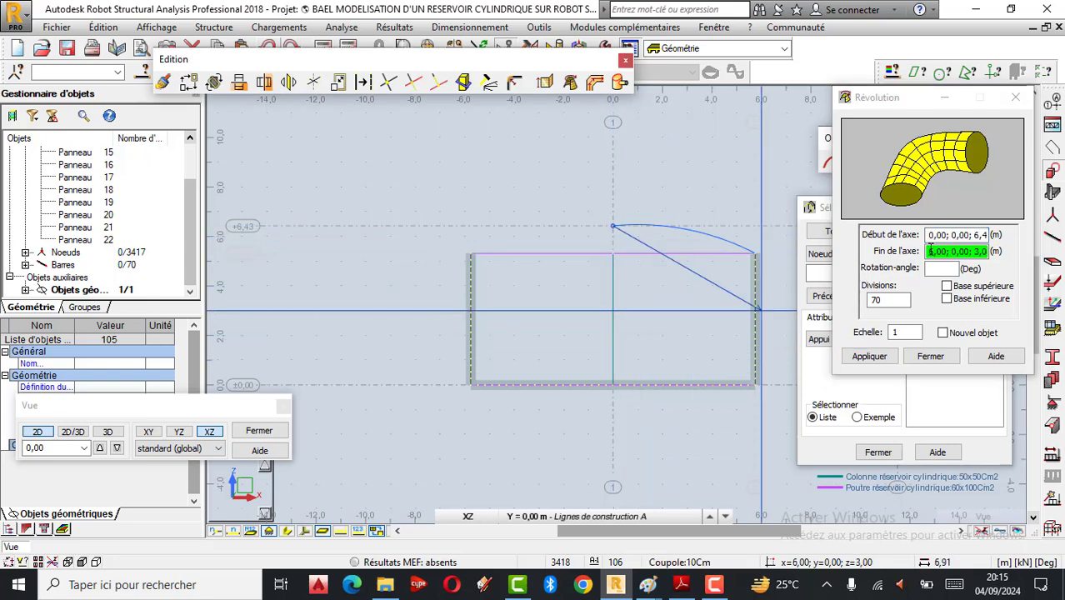
pyautogui.click(614, 384)
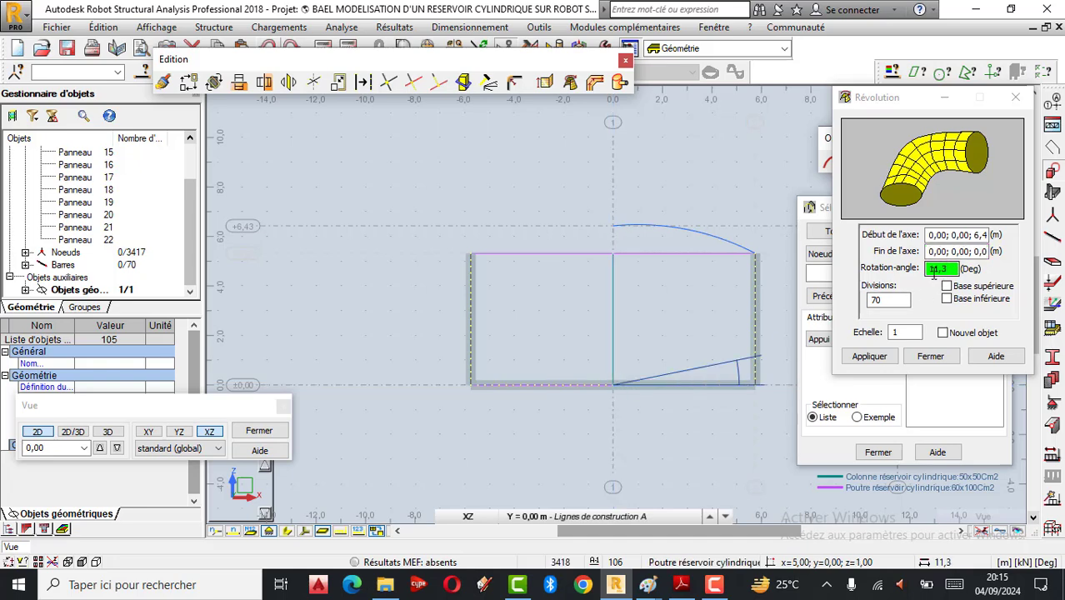
# Step: Set the rotation angle to 360°, apply the revolution, accept the full-turn operation and close the settings
pyautogui.click(950, 269)
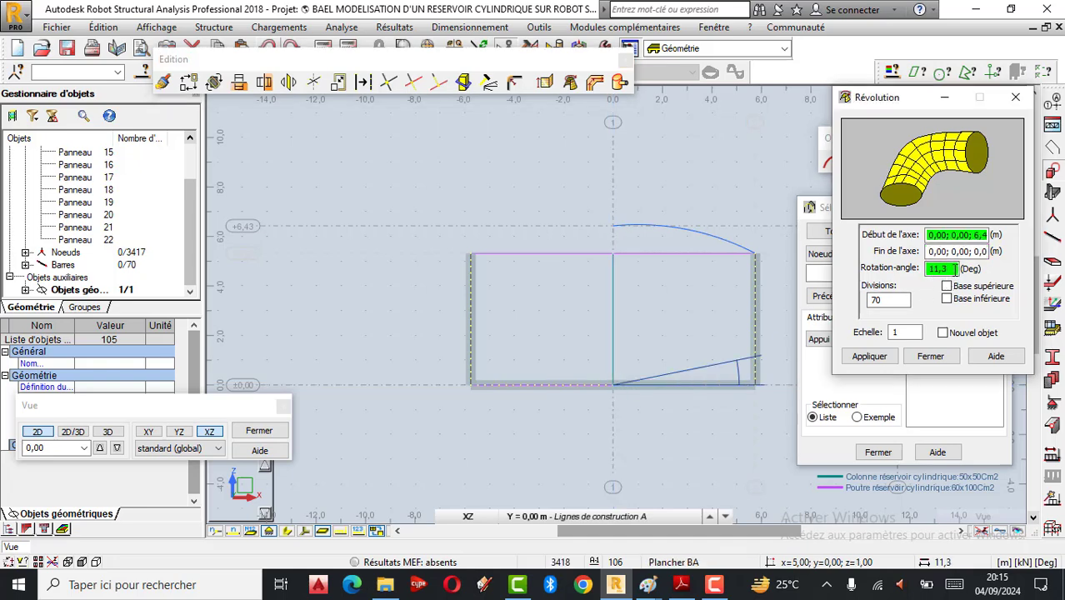
pyautogui.write('3')
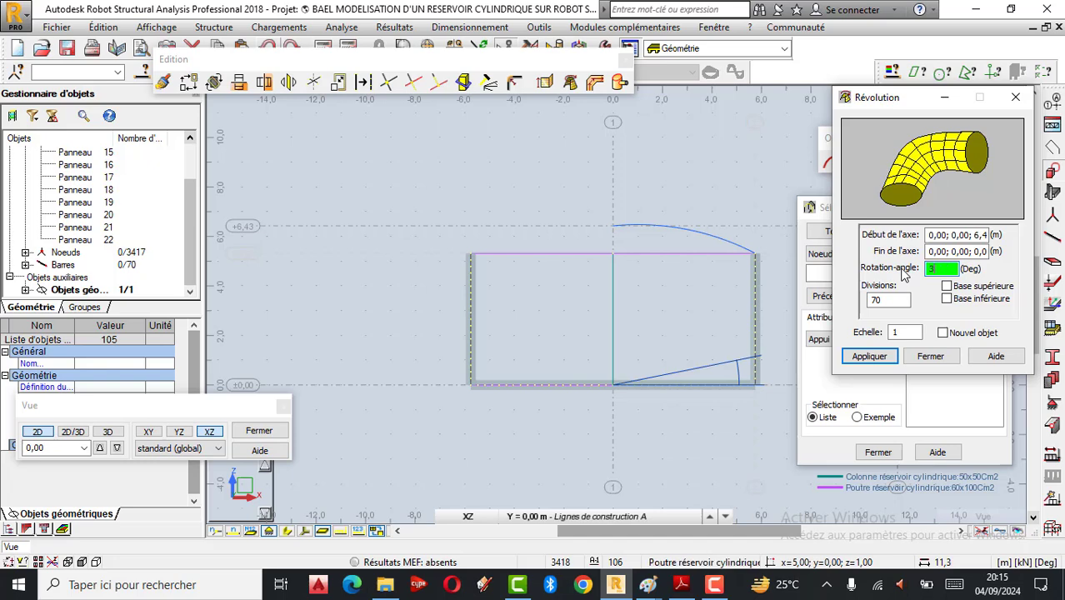
pyautogui.write('60')
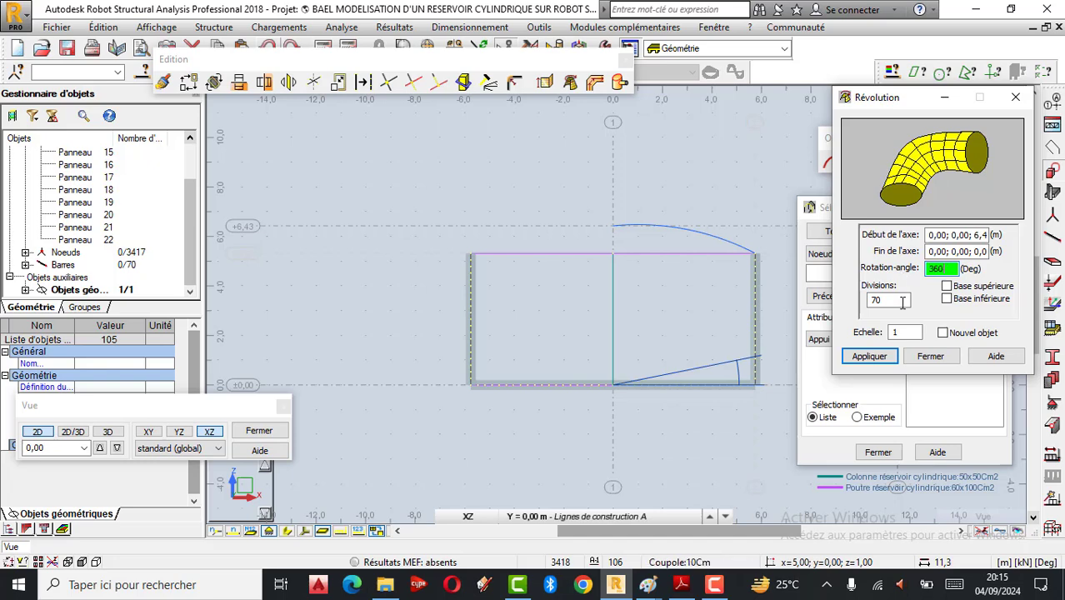
pyautogui.click(867, 357)
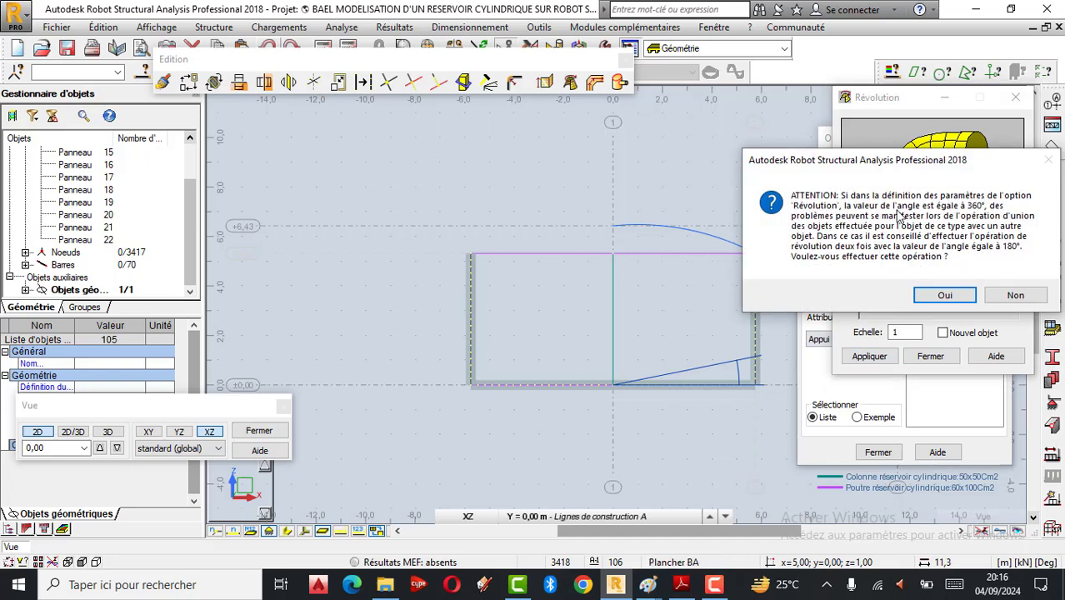
pyautogui.click(941, 296)
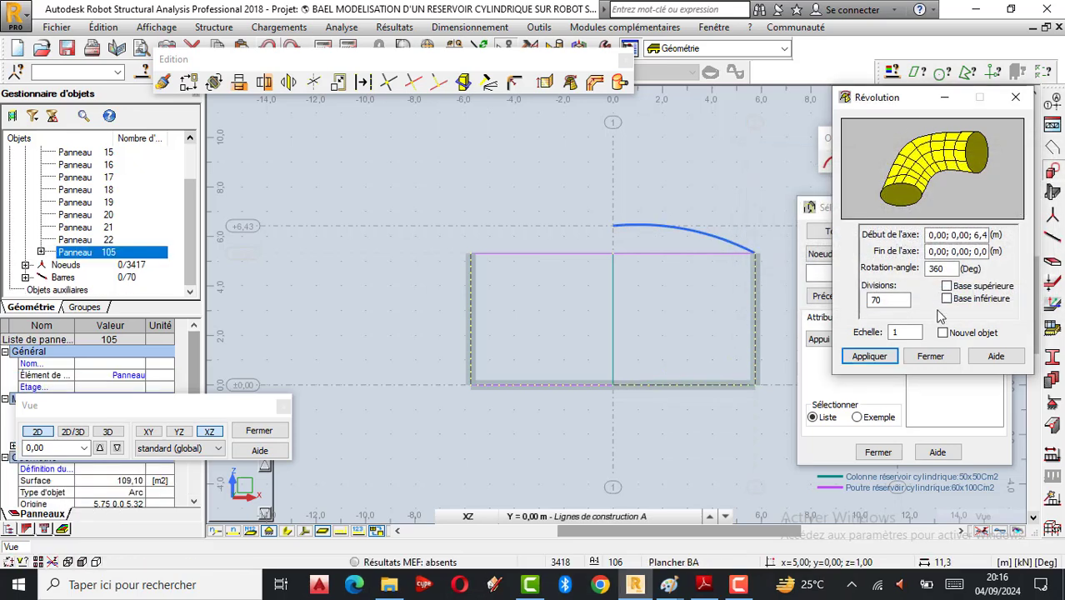
pyautogui.click(928, 357)
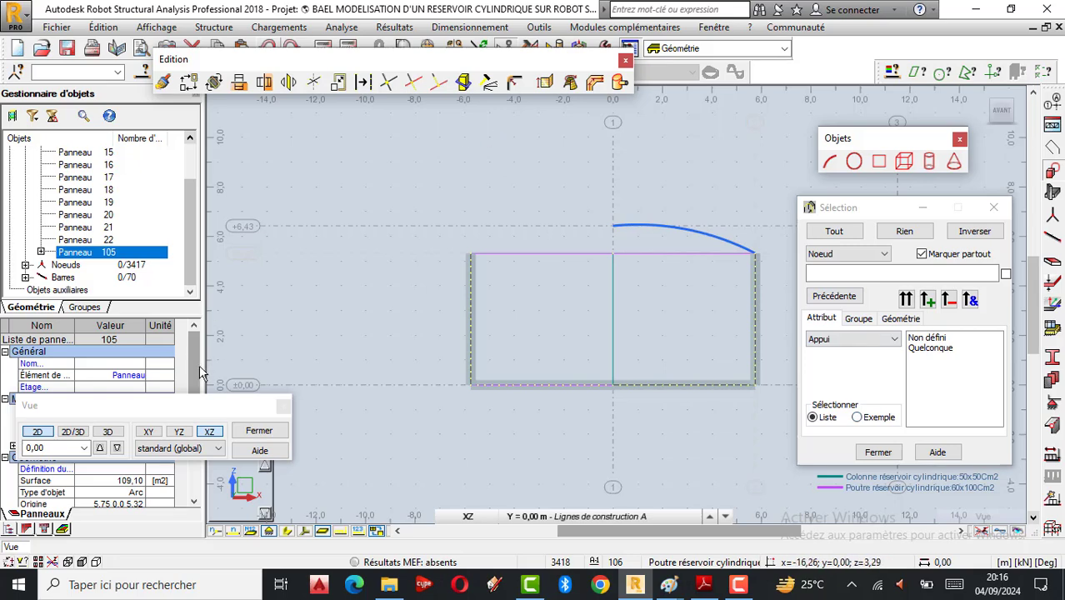
# Step: Show the tank in 3D and rotate it to examine the dome from the side and from above
pyautogui.click(109, 435)
pyautogui.click(109, 435)
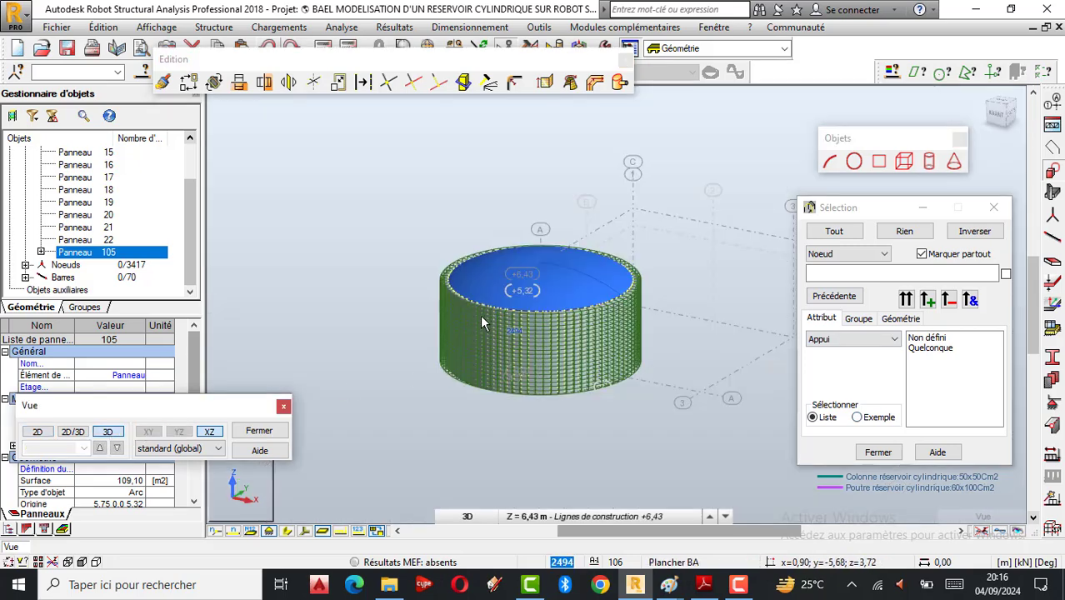
pyautogui.moveTo(482, 323); pyautogui.dragTo(388, 167, button='middle')
pyautogui.rightClick(284, 162)
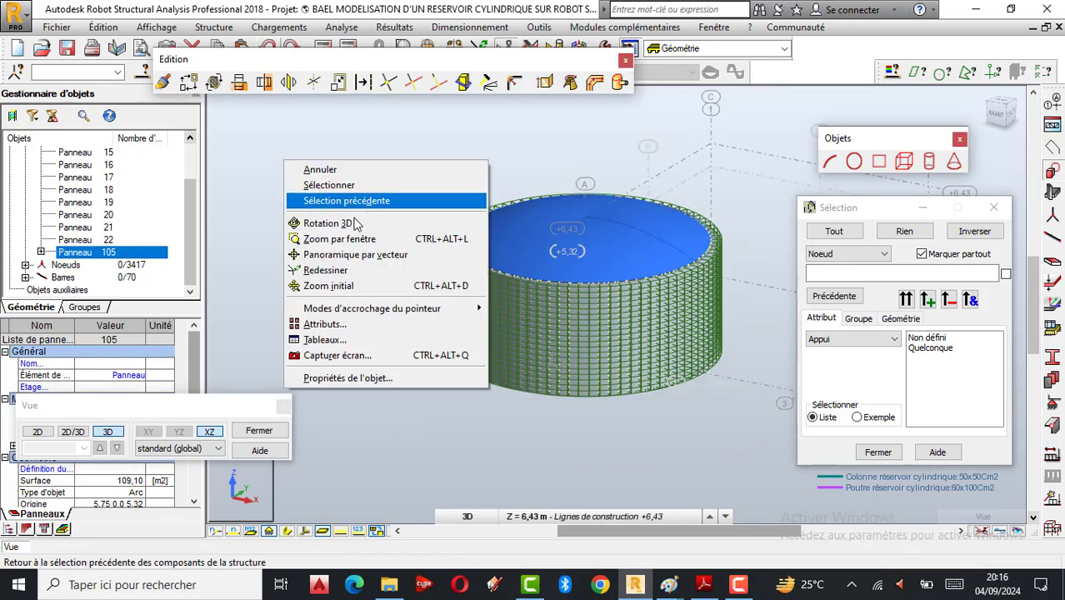
pyautogui.click(356, 224)
pyautogui.moveTo(599, 257); pyautogui.dragTo(625, 294)
pyautogui.moveTo(560, 266)
pyautogui.mouseDown()
pyautogui.moveTo(552, 245)
pyautogui.moveTo(559, 275)
pyautogui.mouseUp()
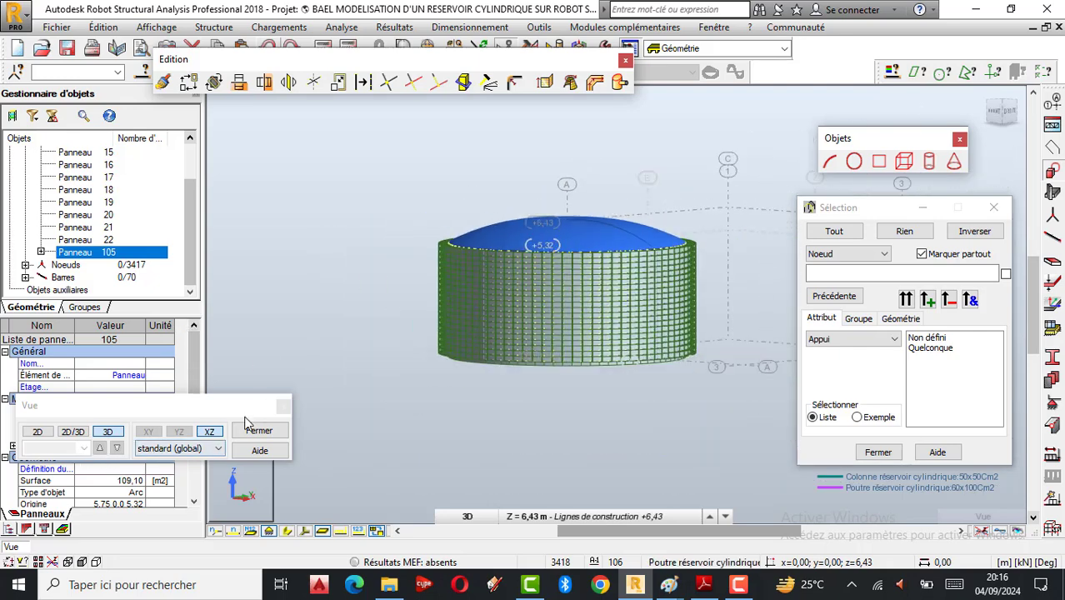
pyautogui.moveTo(517, 289); pyautogui.dragTo(484, 289)
pyautogui.moveTo(568, 265); pyautogui.dragTo(471, 275)
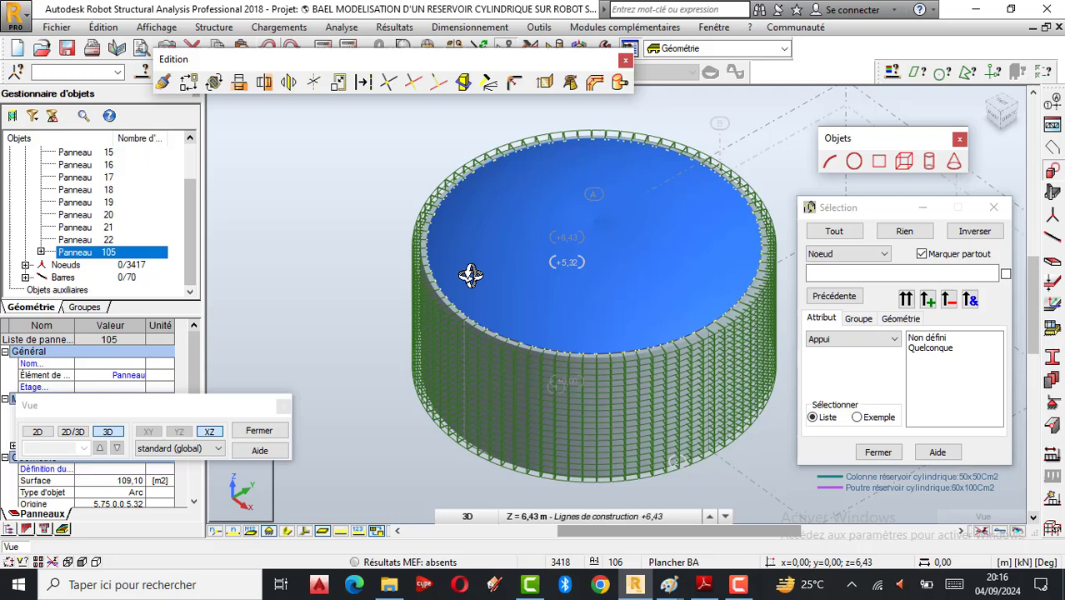
# Step: Reopen the Revolution settings and move the dialog clear of the dome to review its axis, angle and division parameters
pyautogui.click(570, 83)
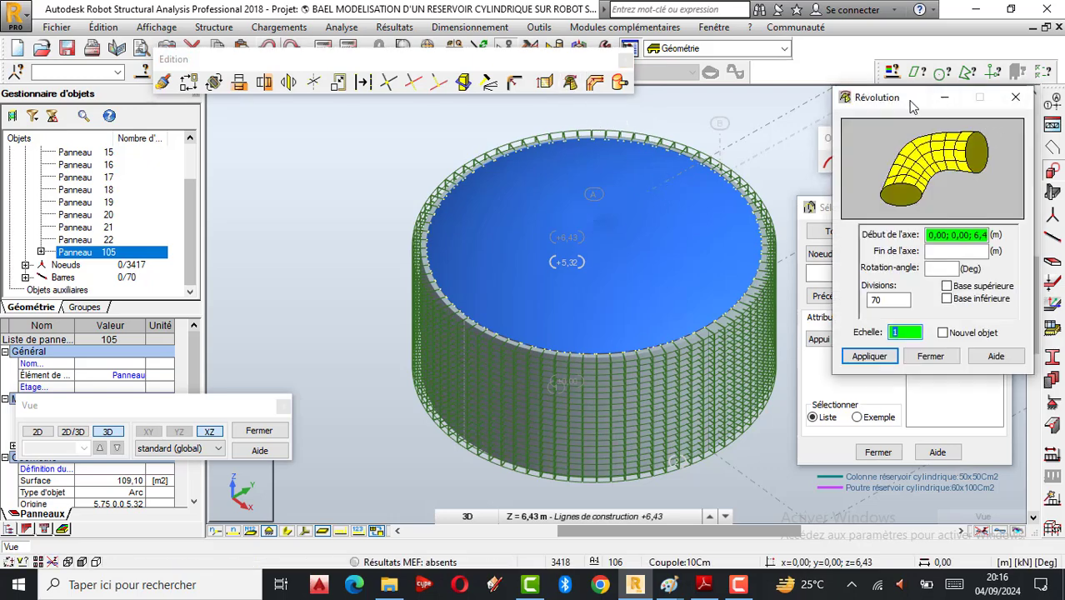
pyautogui.moveTo(913, 106); pyautogui.dragTo(268, 144)
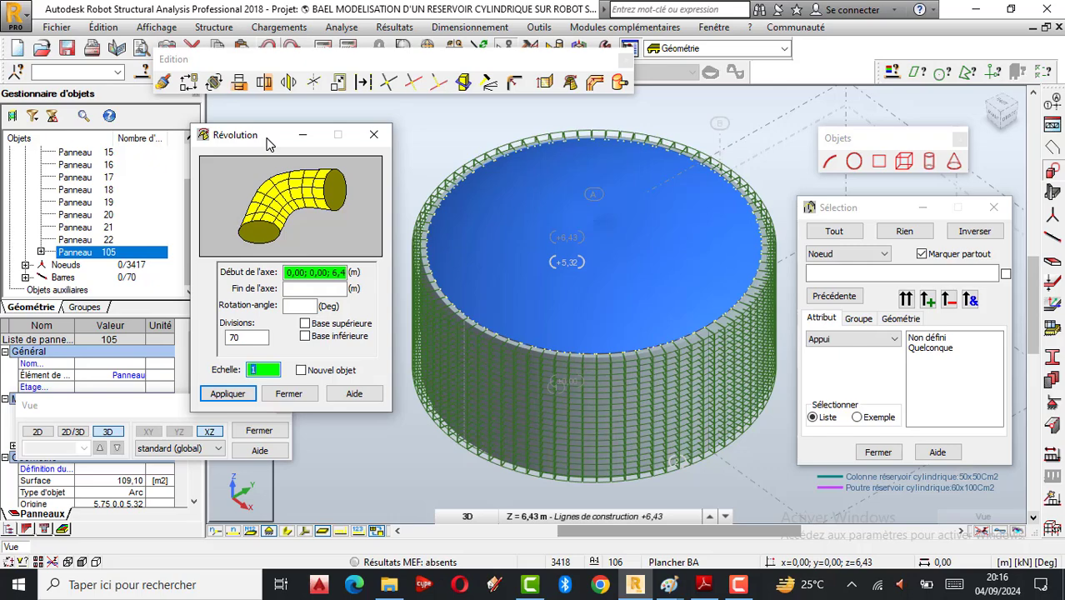
pyautogui.scroll(-2, 641, 218)
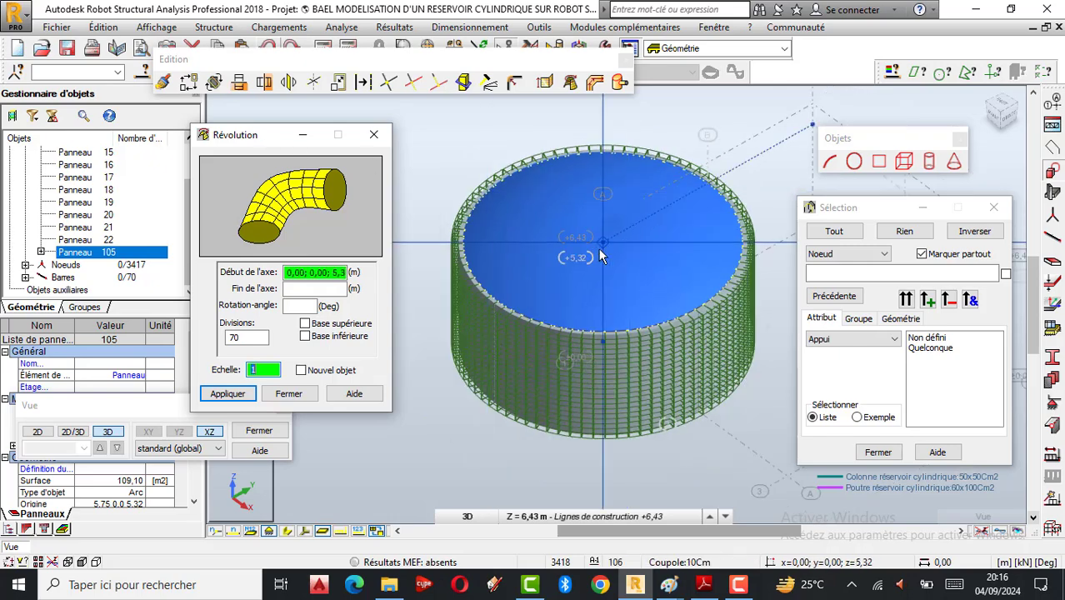
pyautogui.scroll(2, 599, 249)
pyautogui.scroll(-2, 484, 261)
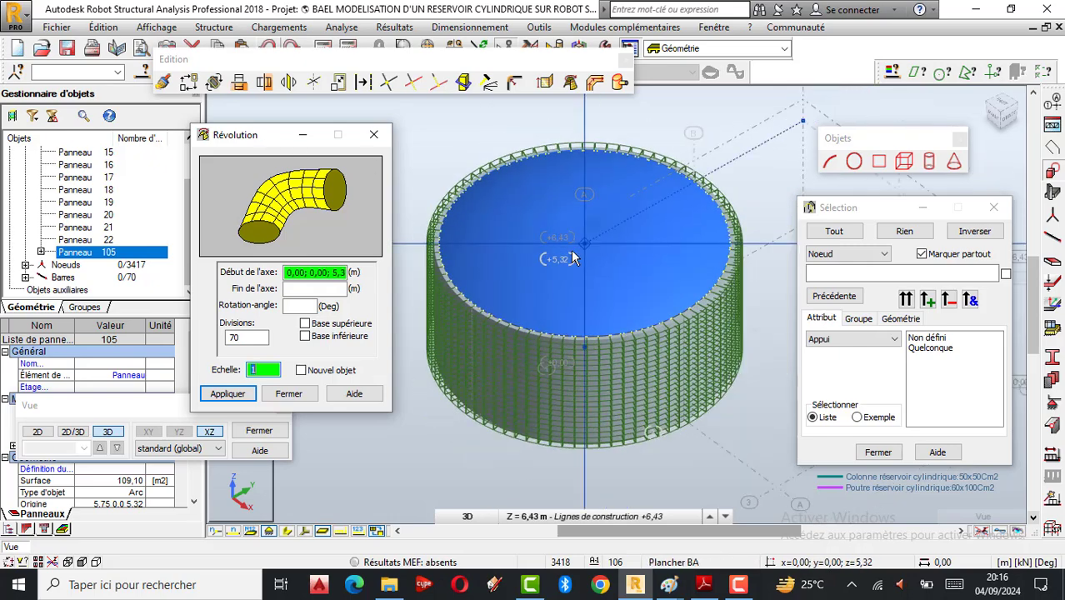
pyautogui.scroll(2, 572, 258)
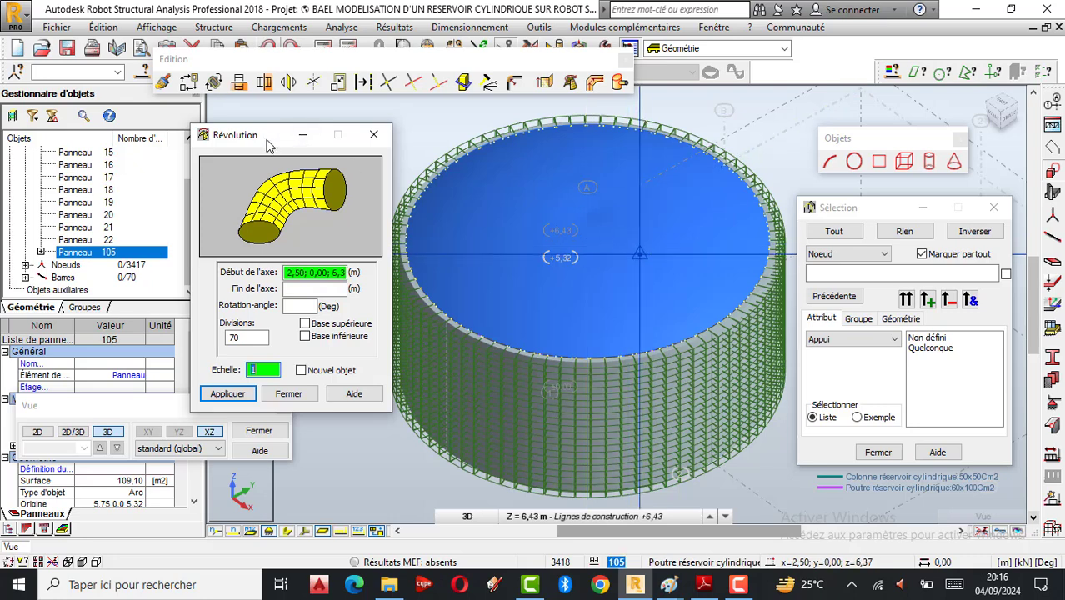
pyautogui.moveTo(268, 146); pyautogui.dragTo(255, 147)
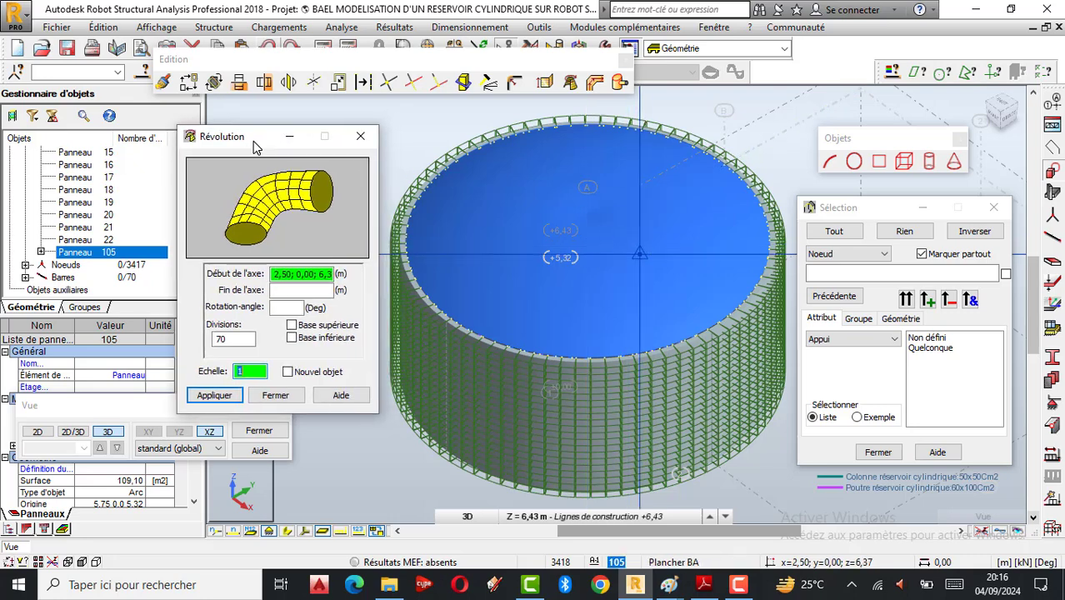